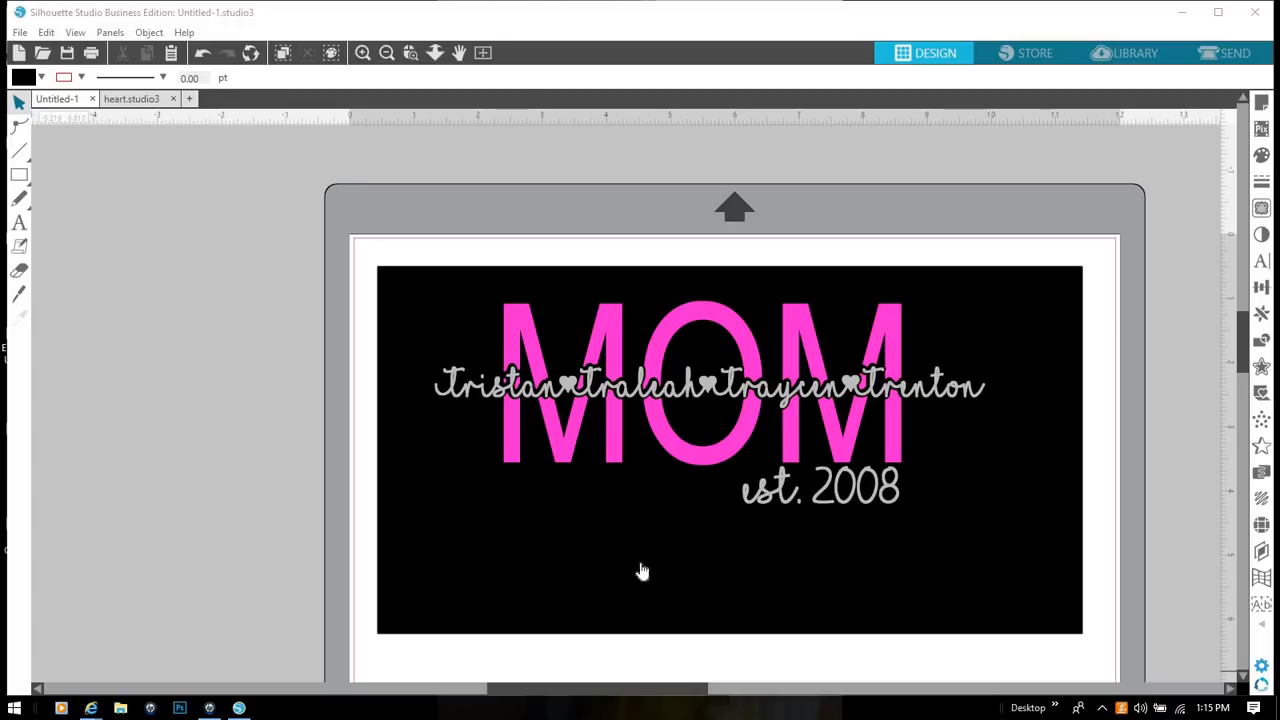
- Move the finished sample design off the page and add the text "MOM" near the page's upper edge
left_click_drag(903, 491, 174, 449)
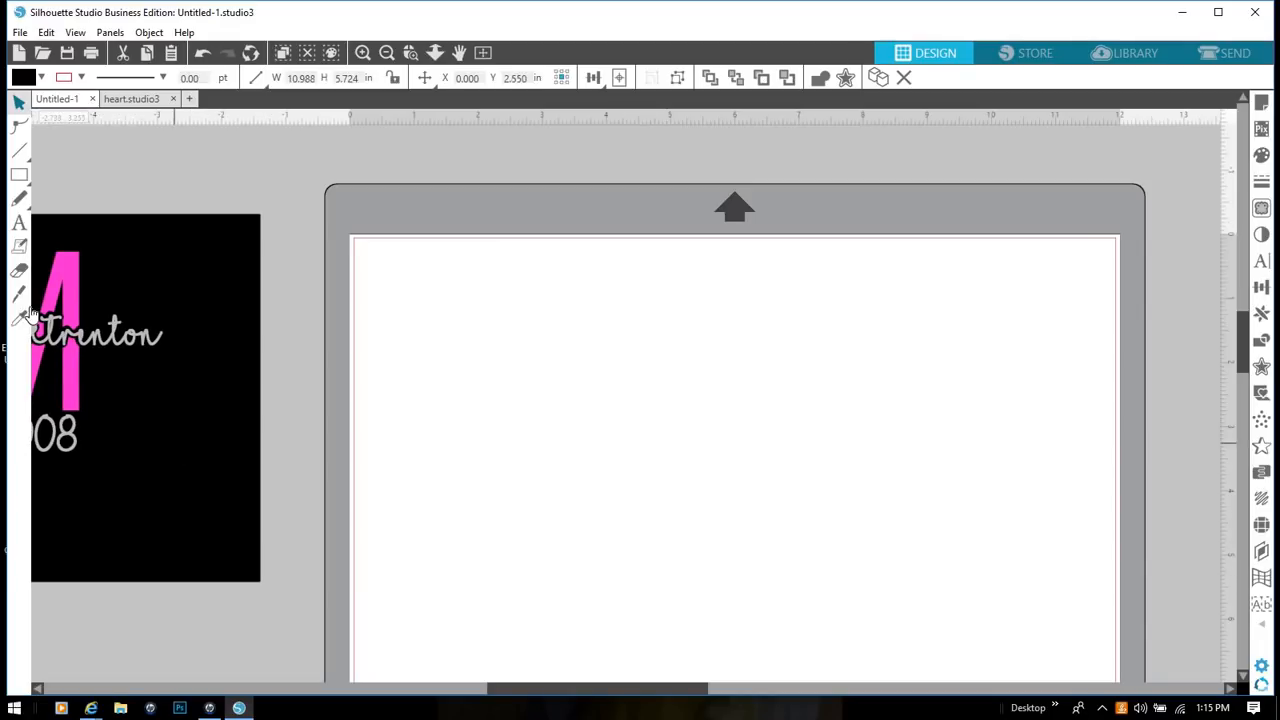
left_click(19, 222)
left_click(507, 340)
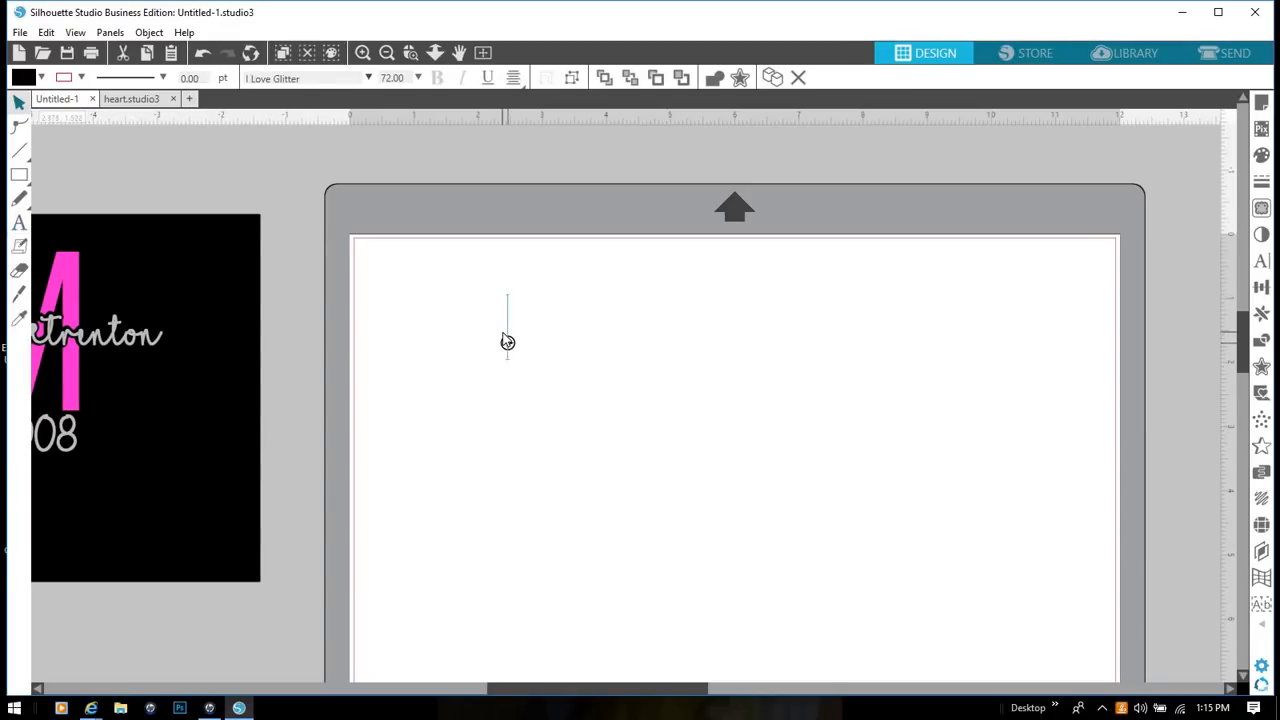
type("mom")
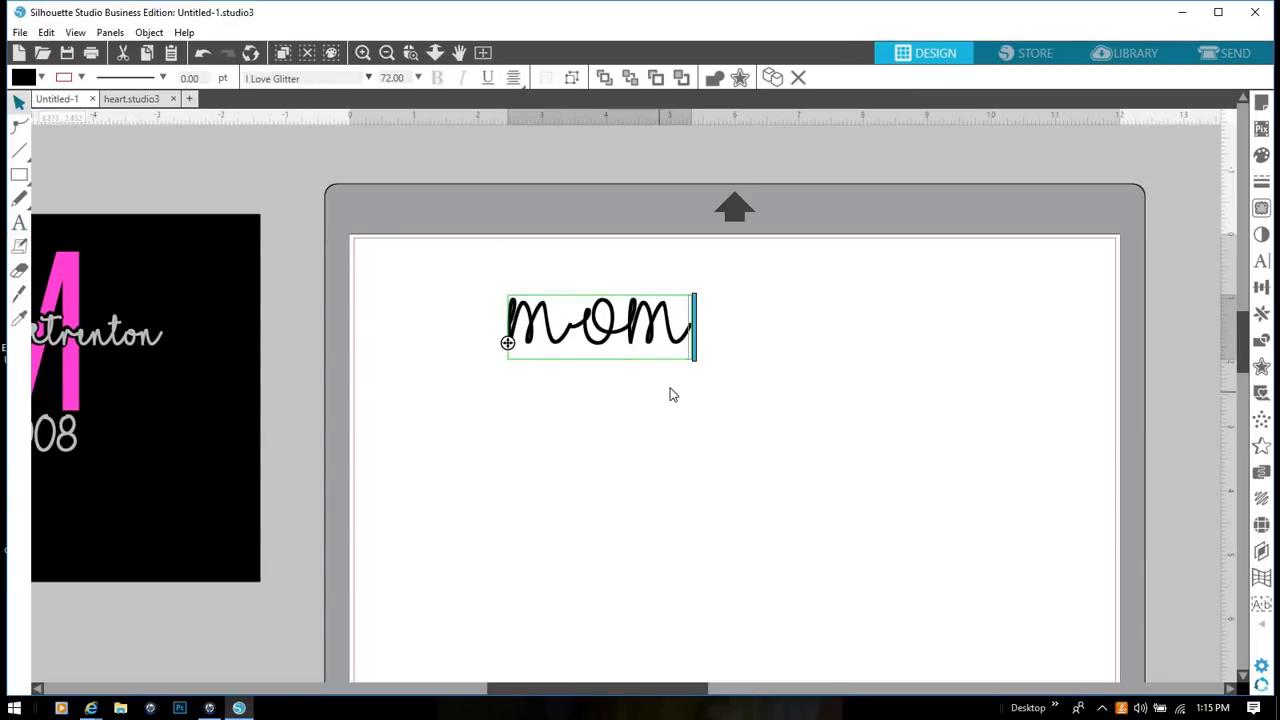
left_click(672, 396)
- Change the font of the MOM text to Arial
left_click(648, 320)
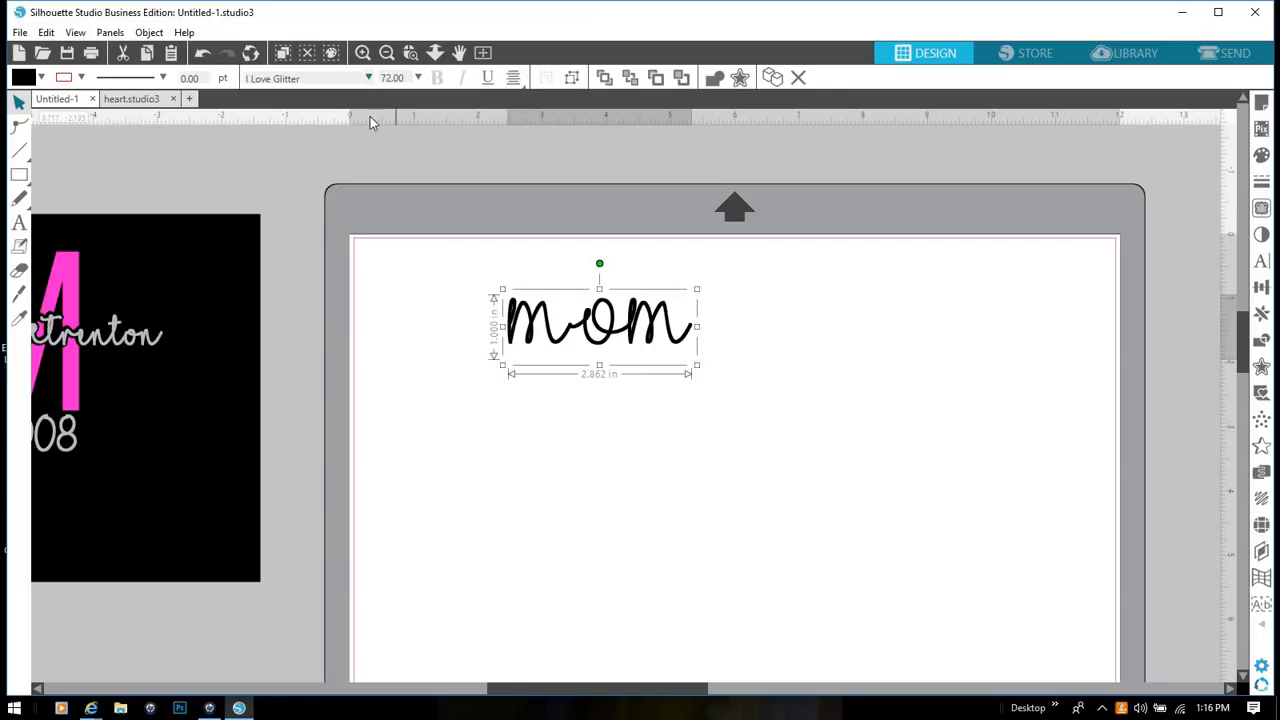
left_click(368, 78)
left_click_drag(362, 204, 352, 103)
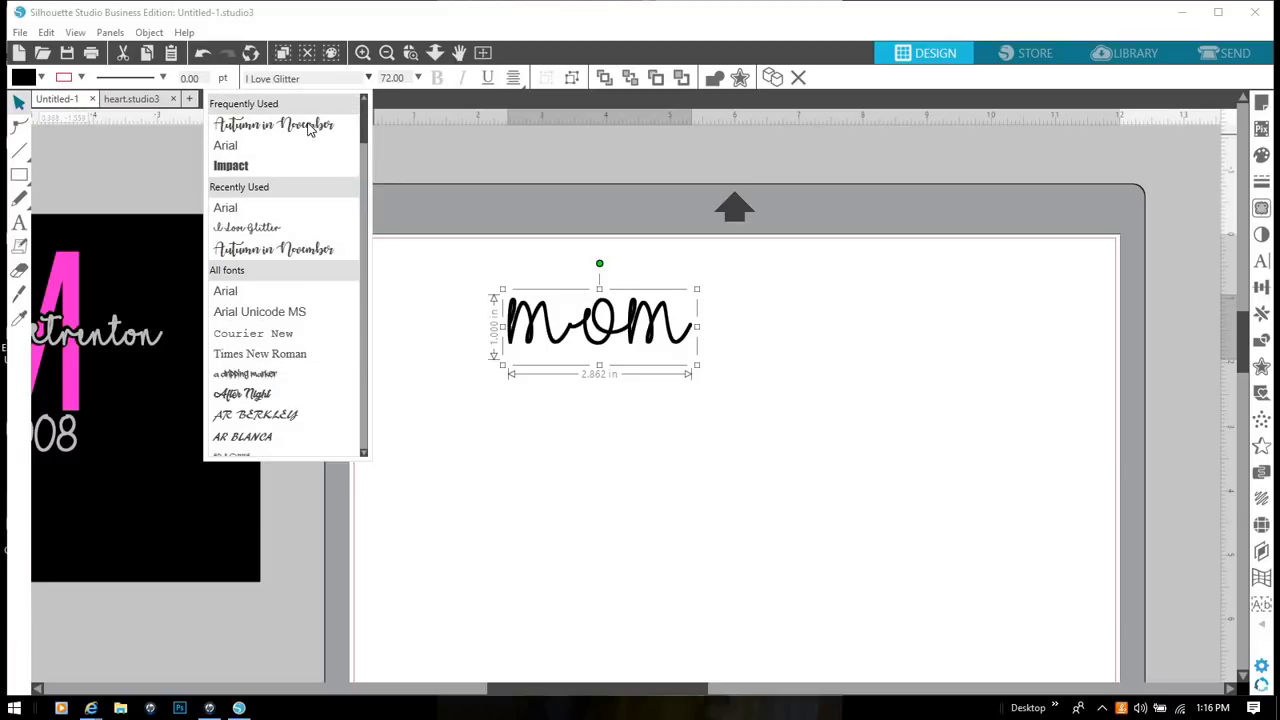
left_click(226, 146)
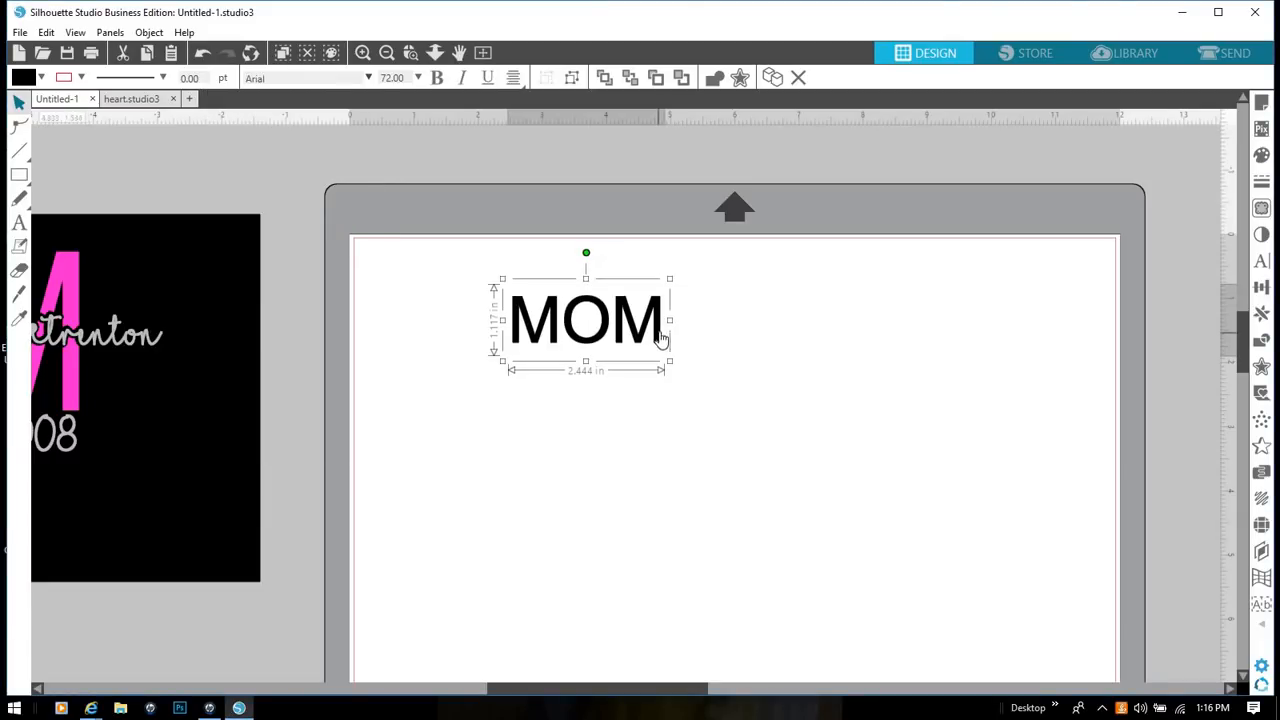
- Ungroup the MOM text into separate letters and group the letters again
right_click(716, 369)
left_click(754, 514)
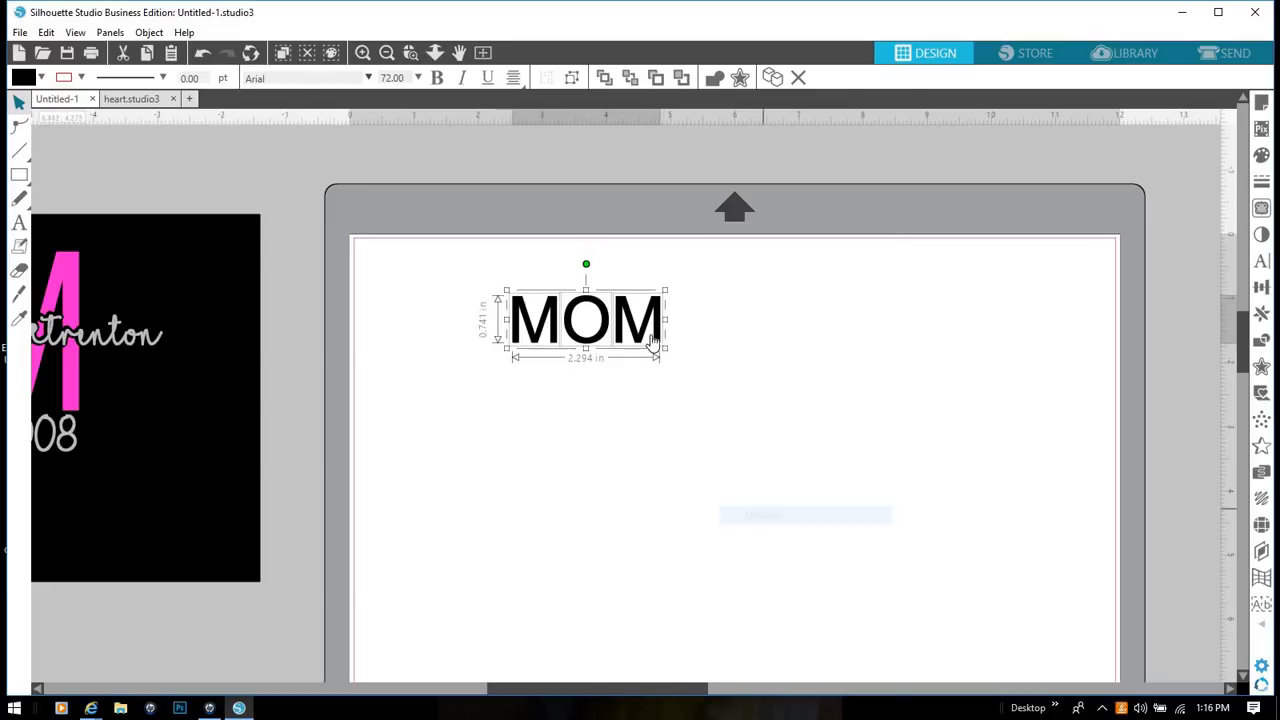
right_click(666, 452)
left_click(712, 516)
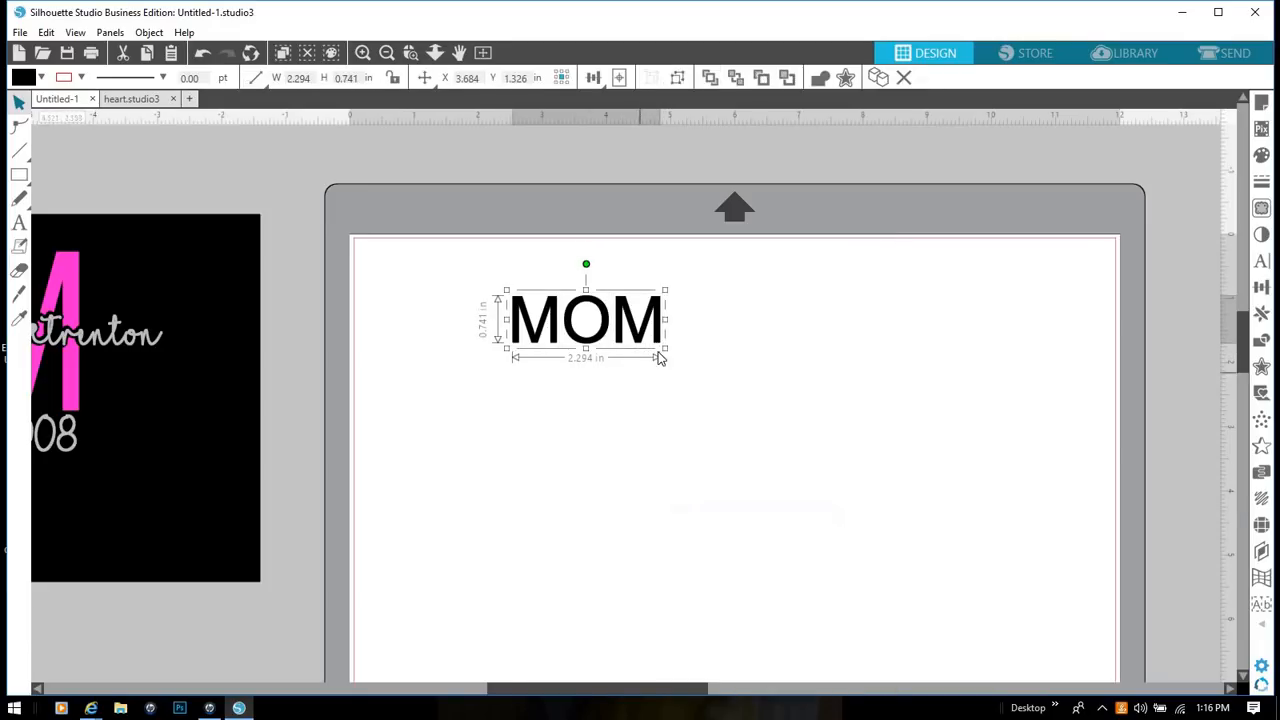
- Enlarge and stretch MOM to about 8.69 in wide and 3.47 in tall, placing it across the upper part of the page
left_click_drag(663, 346, 1031, 603)
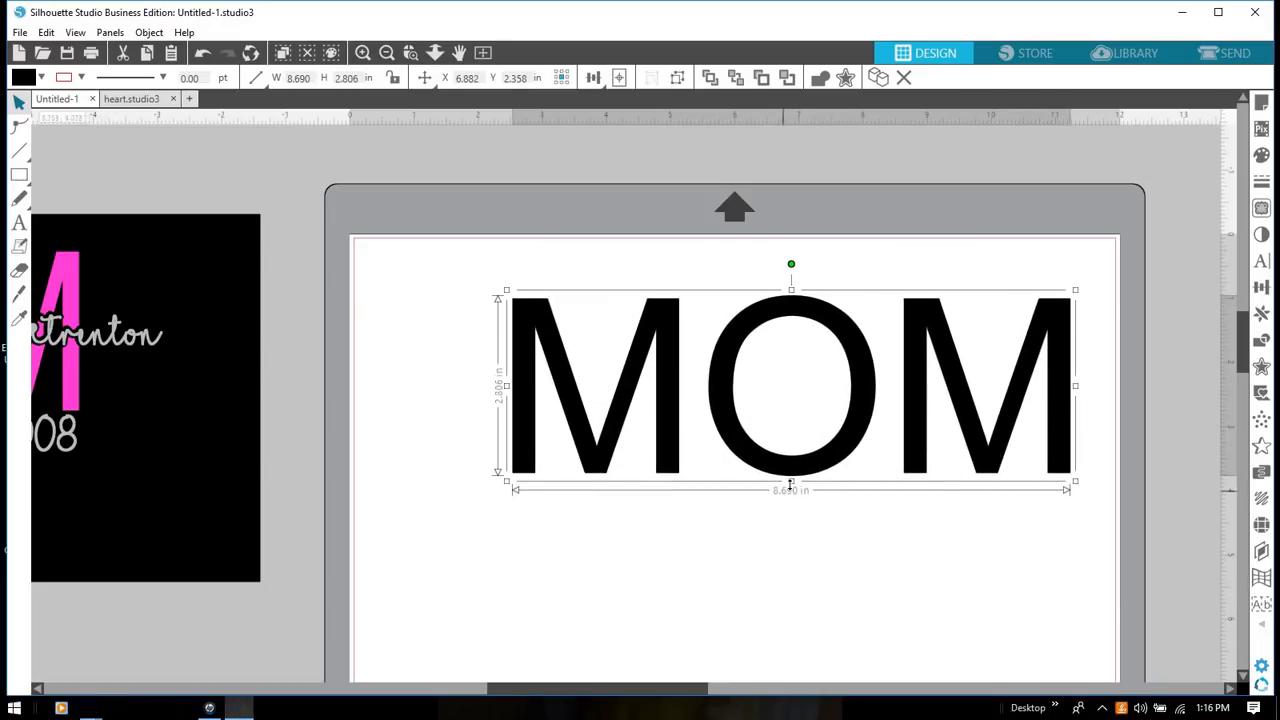
left_click_drag(791, 483, 708, 491)
left_click(729, 523)
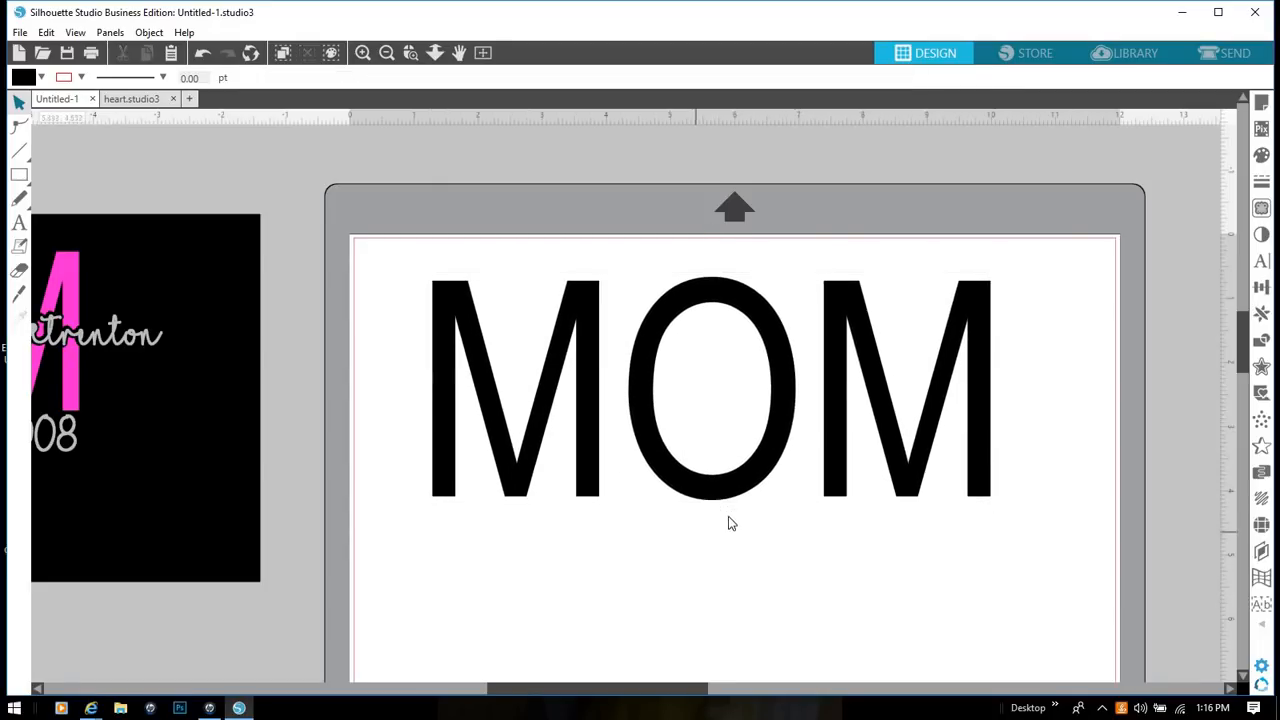
- Fill the MOM lettering with the same pink as the sample design
left_click(712, 488)
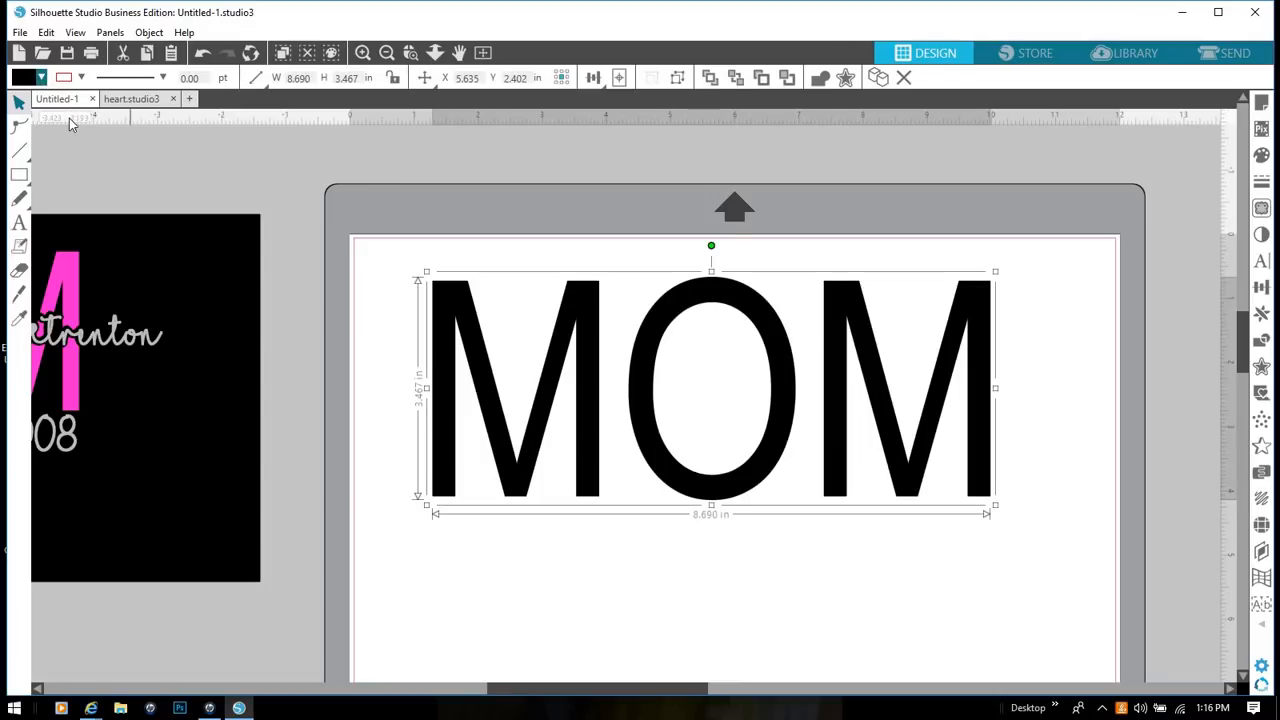
left_click(41, 77)
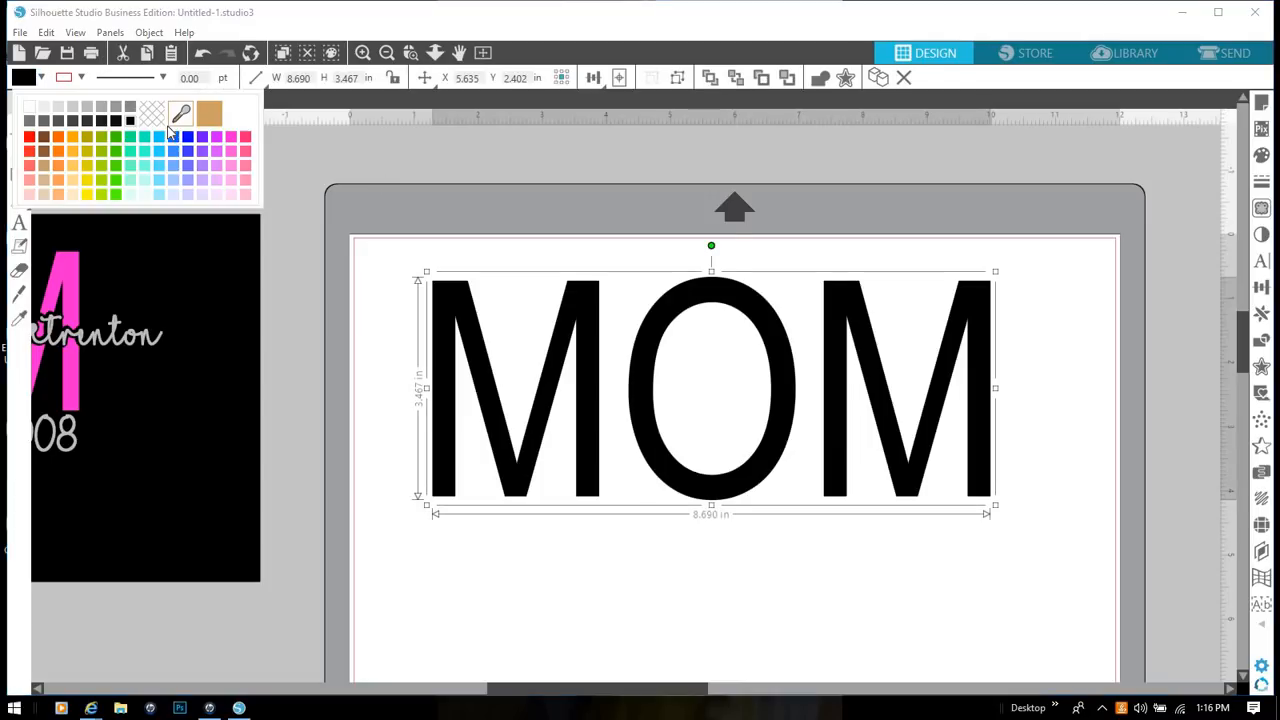
left_click(592, 541)
left_click(682, 475)
- Add a text object below MOM with the four children's names from the sample, separated by spaces
left_click(18, 226)
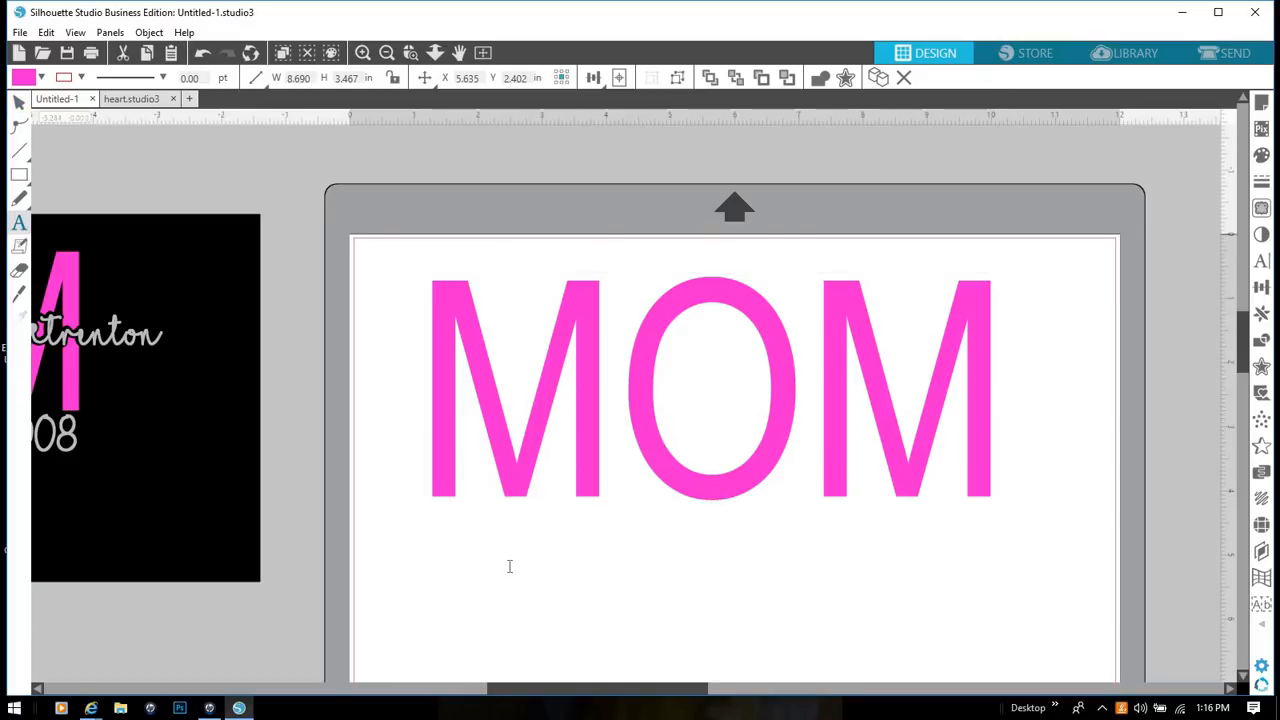
left_click(537, 574)
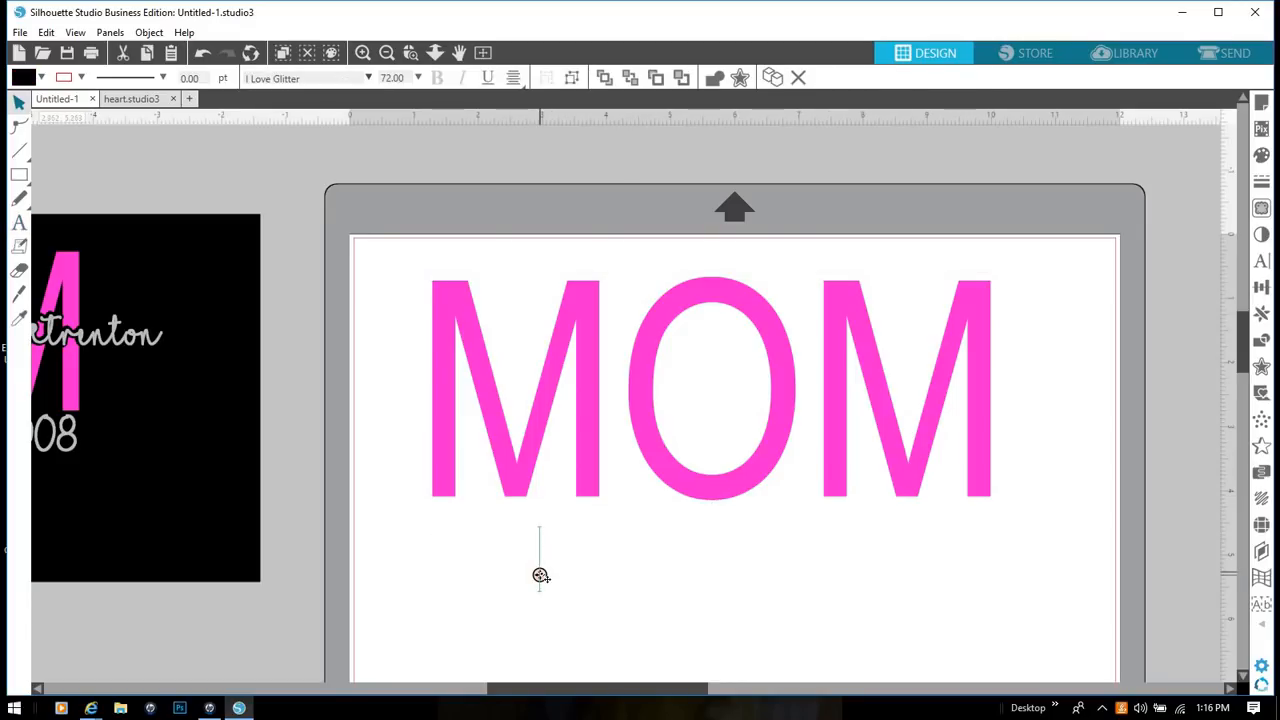
type("Trist")
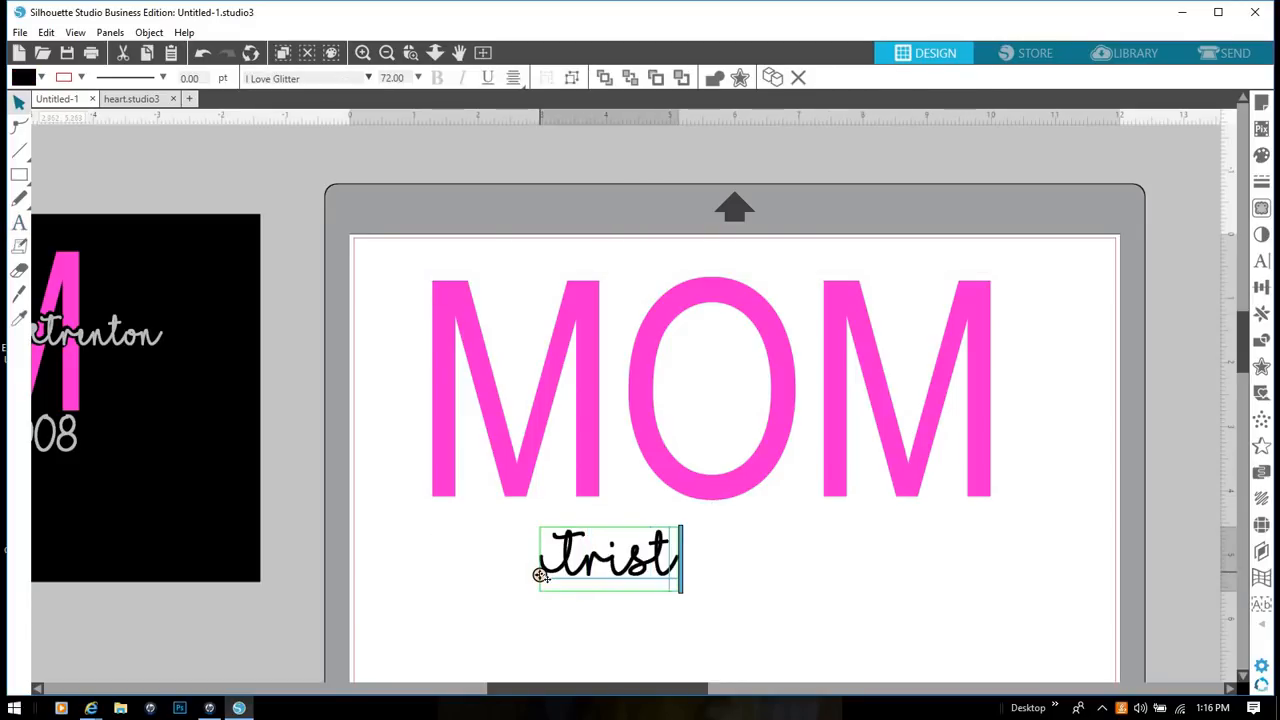
type("an Tr")
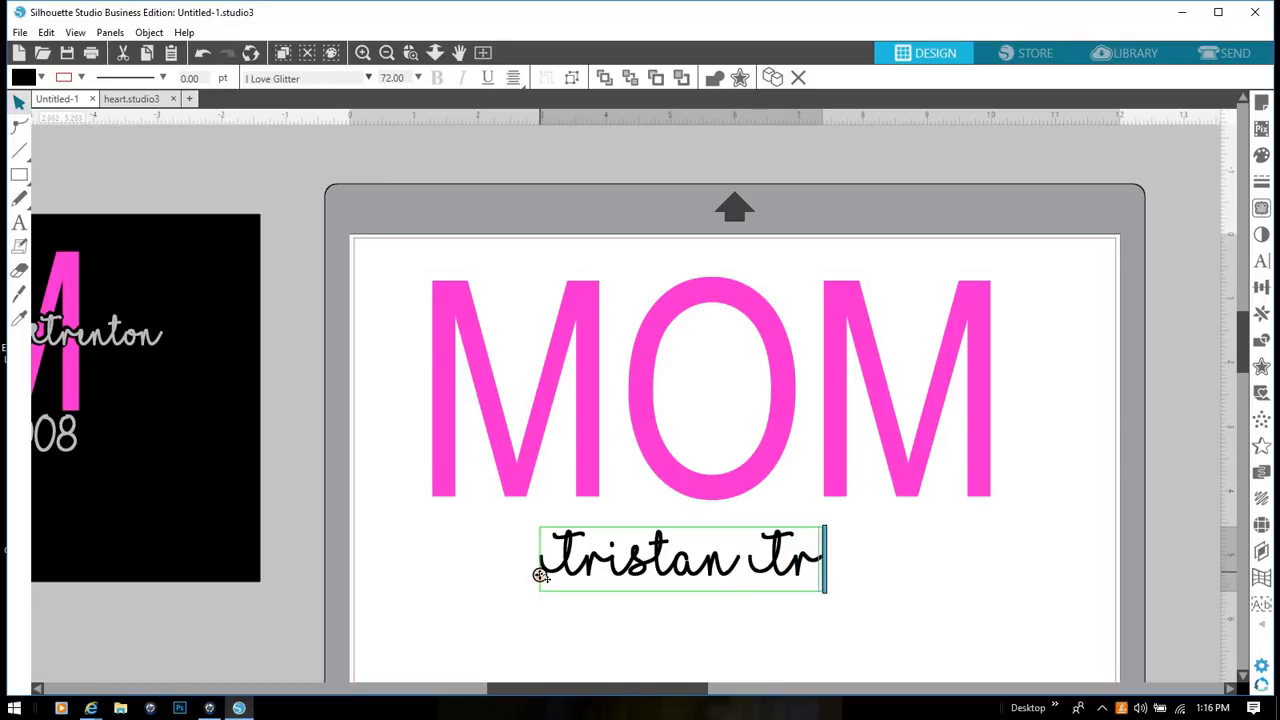
type("adeah")
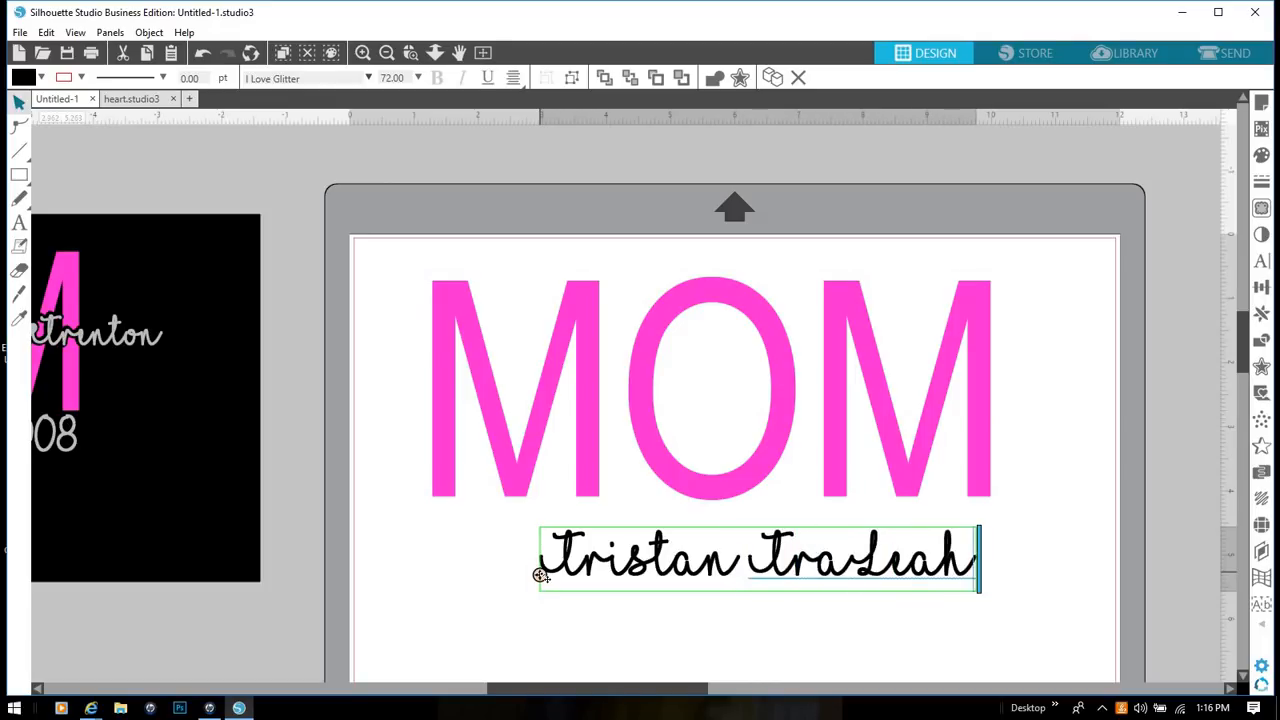
type(" Tary")
key("BackSpace")
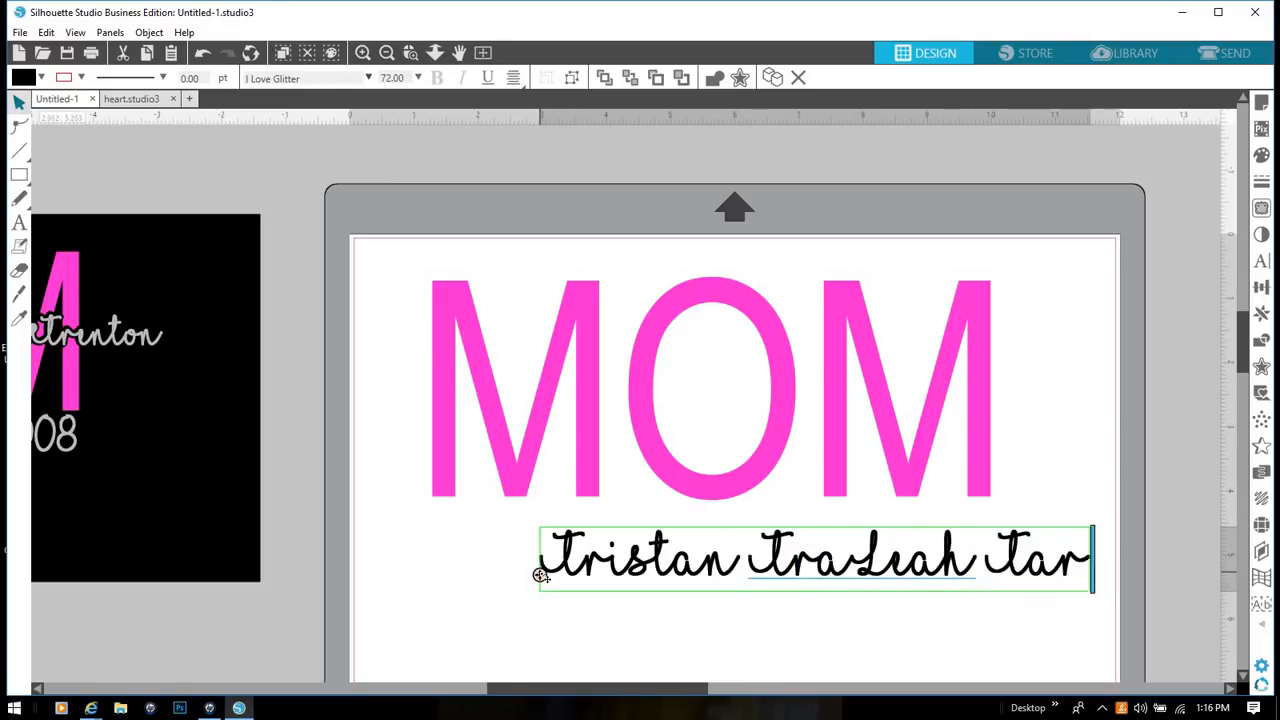
key("BackSpace")
key("BackSpace")
type("ra")
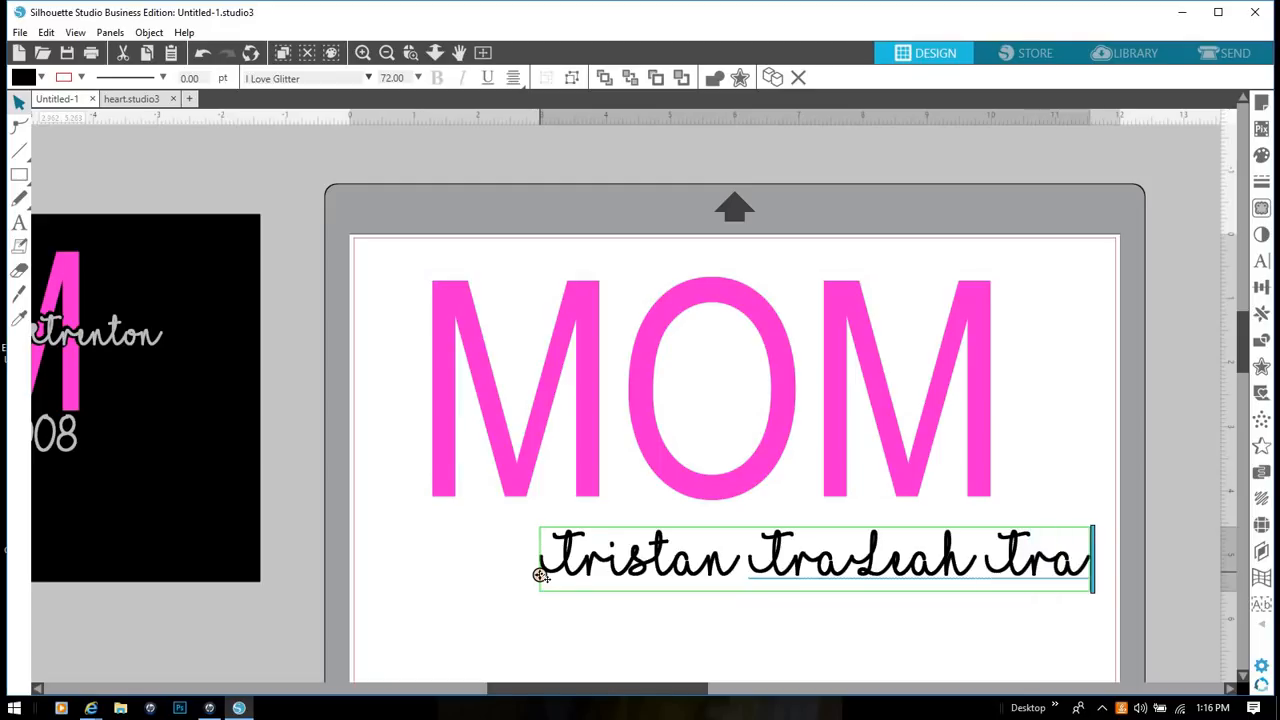
type("ycen Trenton")
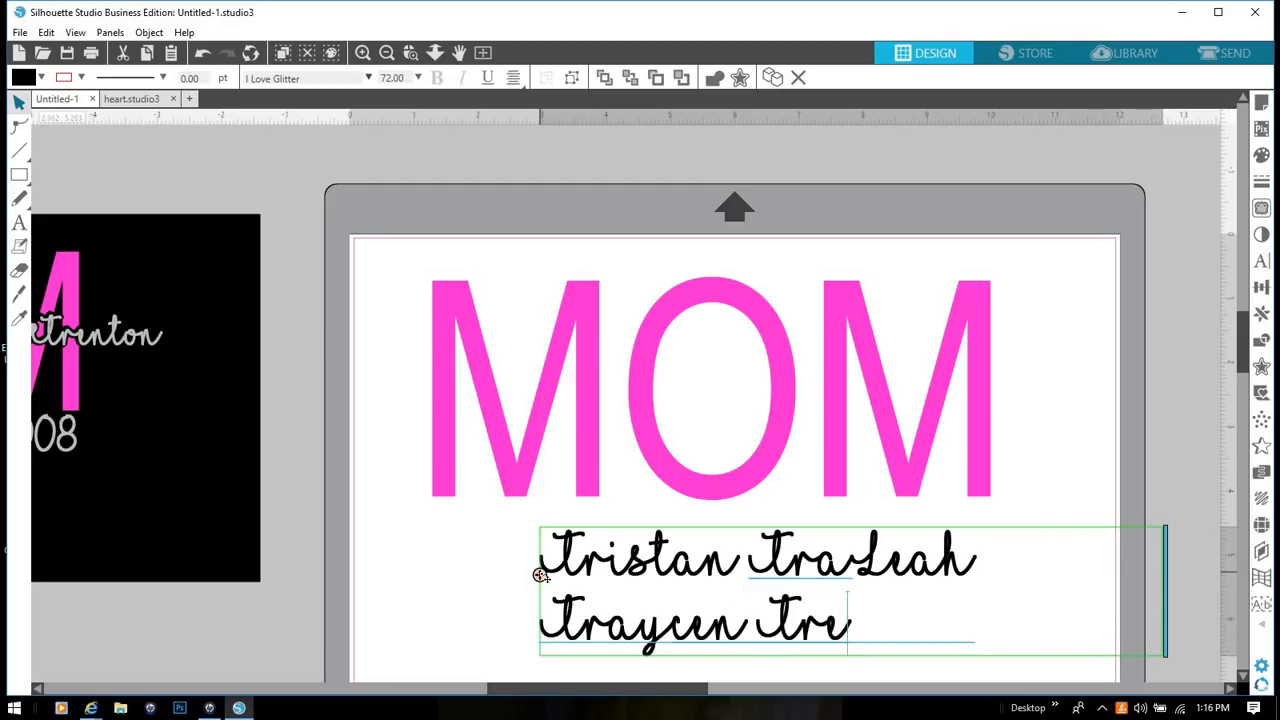
left_click(420, 567)
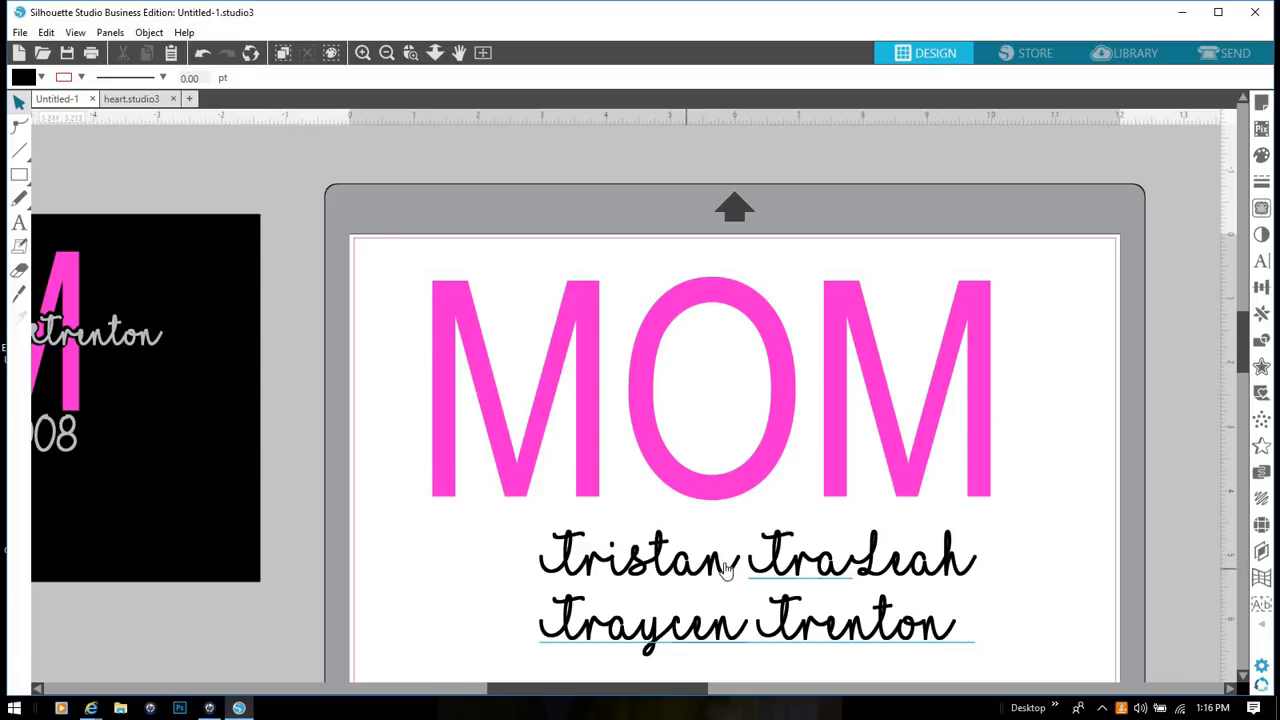
- Move the names text directly beneath MOM and set its font size to 48 so it fits on one line
left_click(722, 570)
left_click_drag(820, 583, 691, 566)
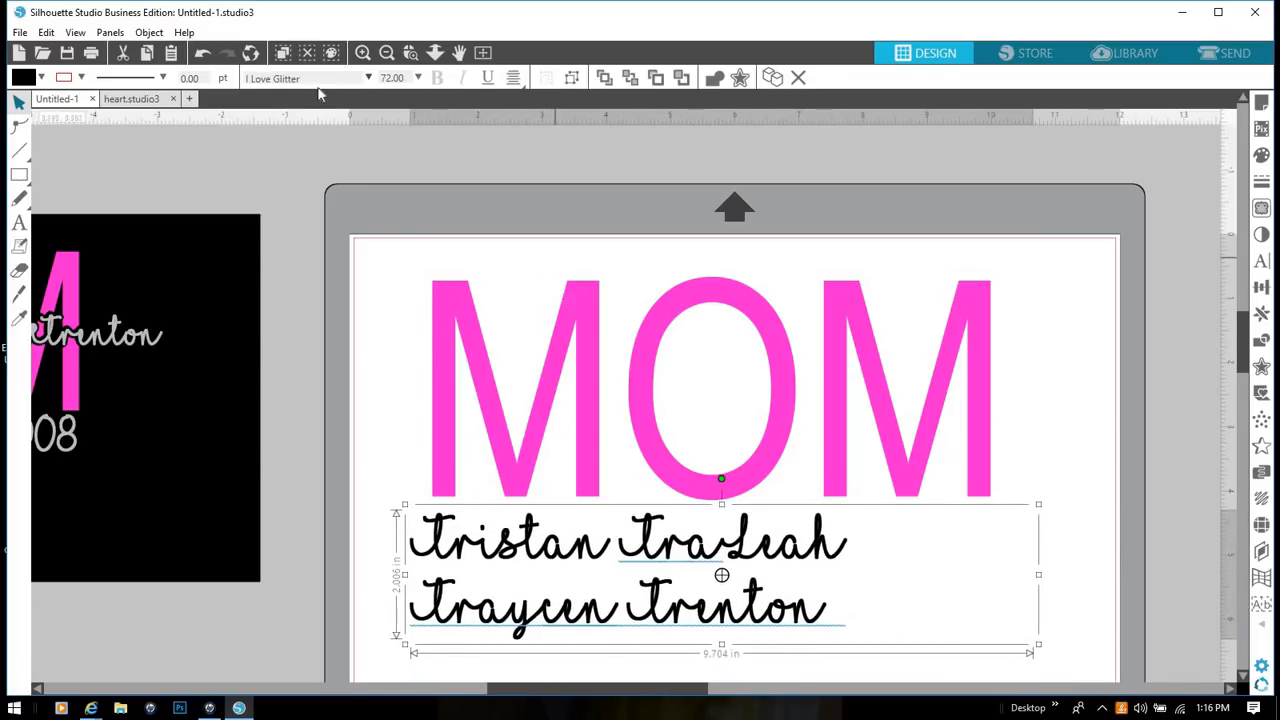
left_click(418, 78)
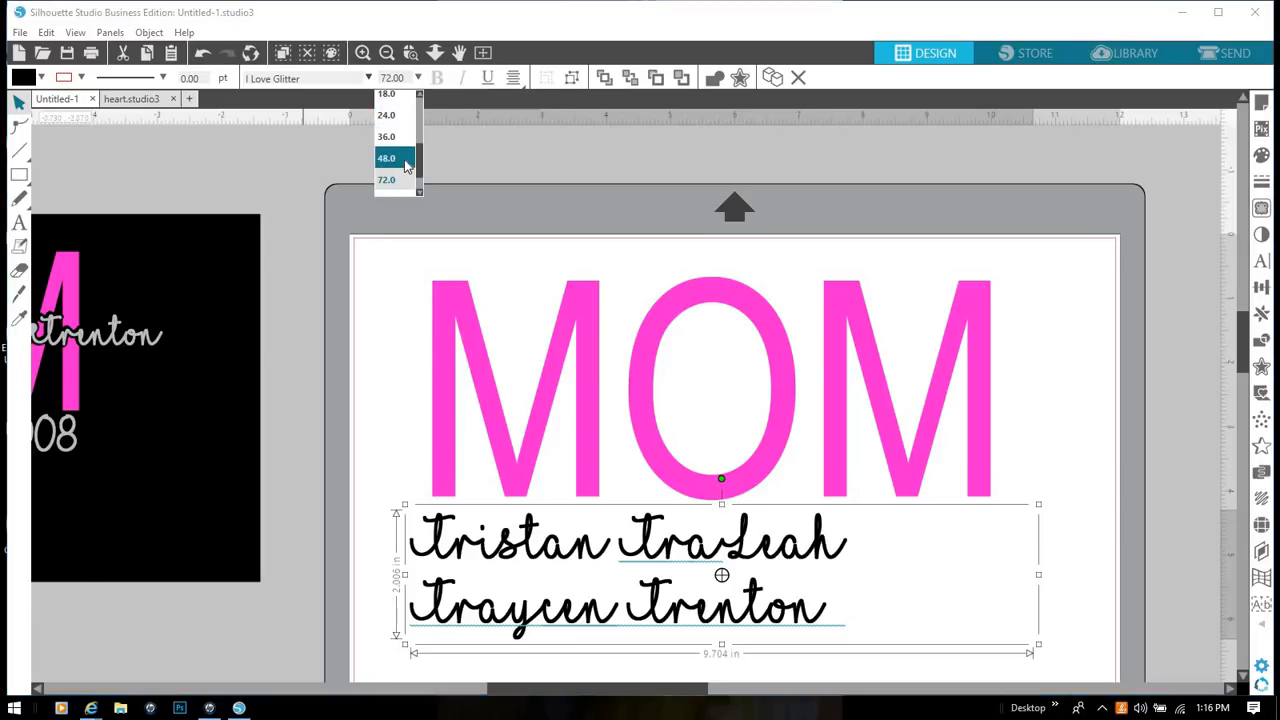
left_click(402, 157)
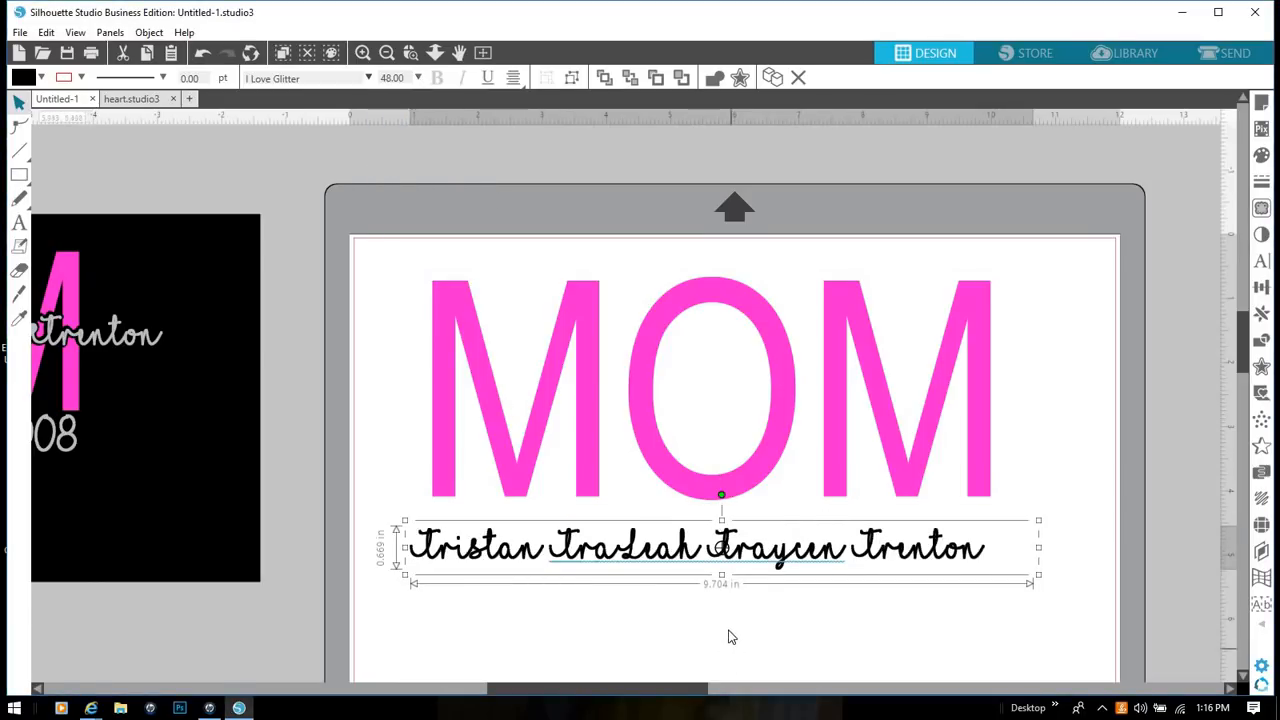
left_click(672, 610)
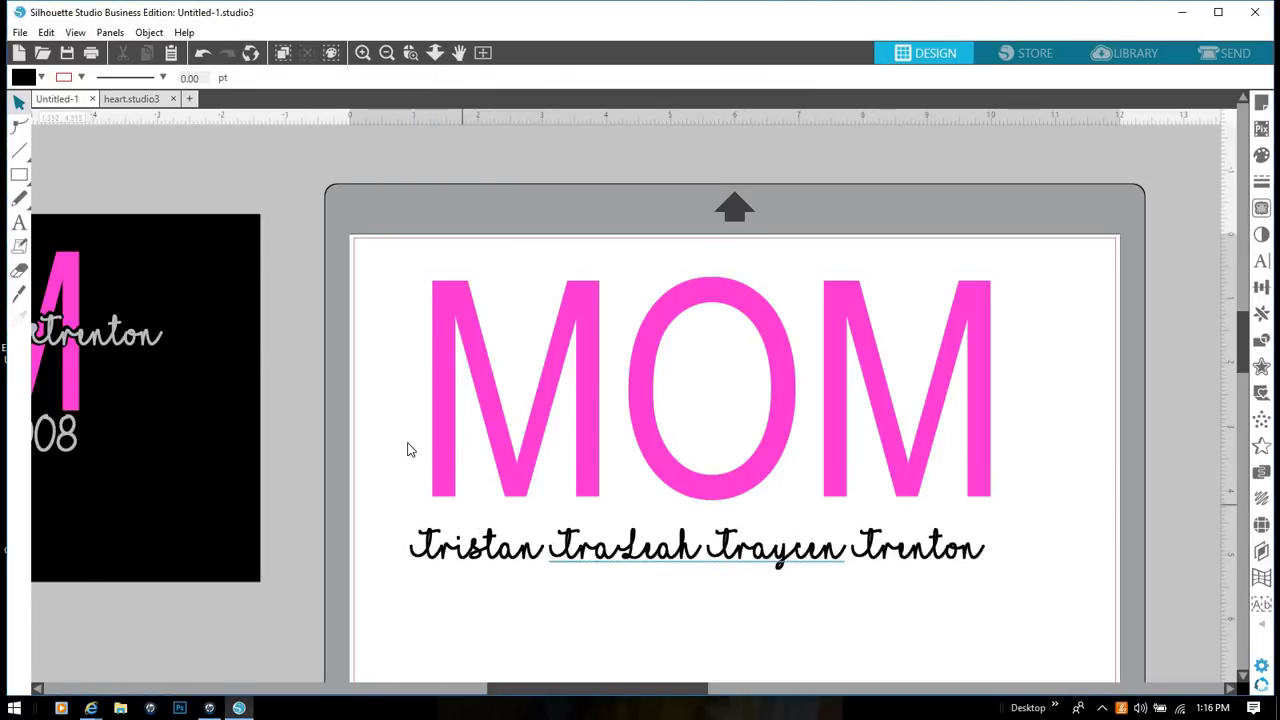
- Paste the heart shape at about 0.31 in wide and place a copy in each of the three gaps between the names
right_click(532, 584)
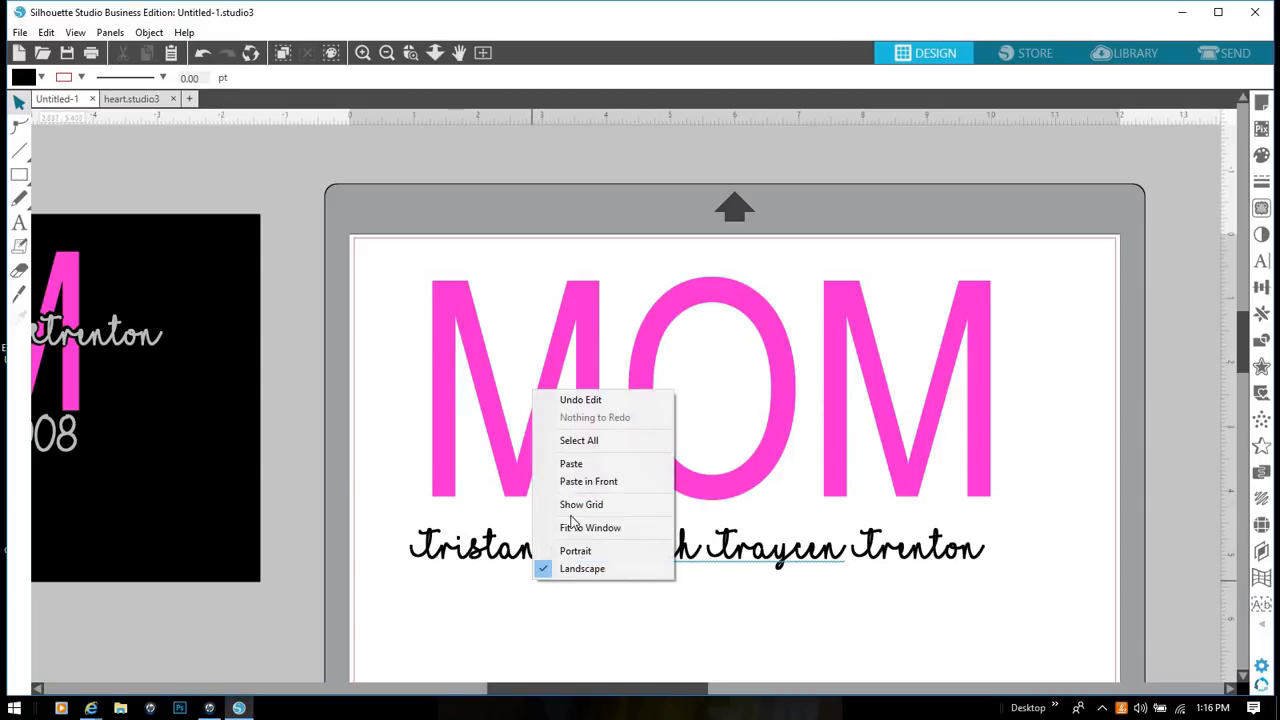
left_click(570, 462)
left_click_drag(714, 411, 546, 557)
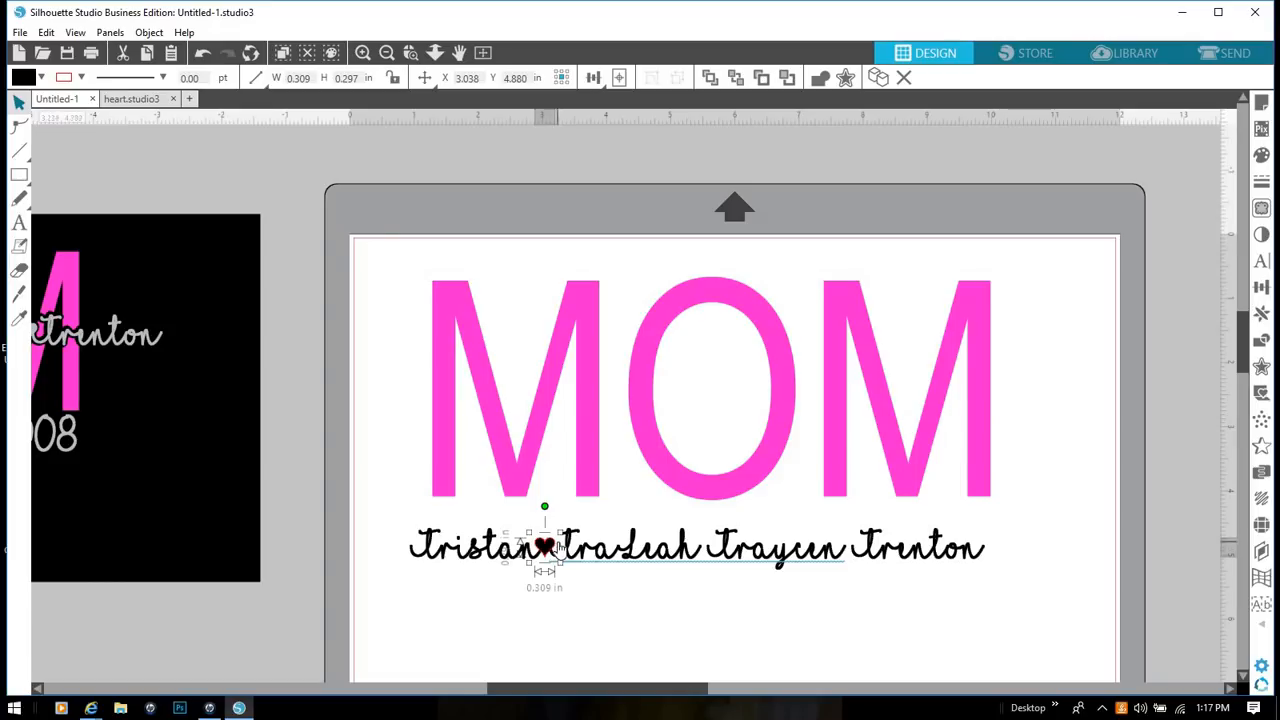
left_click_drag(544, 547, 849, 548)
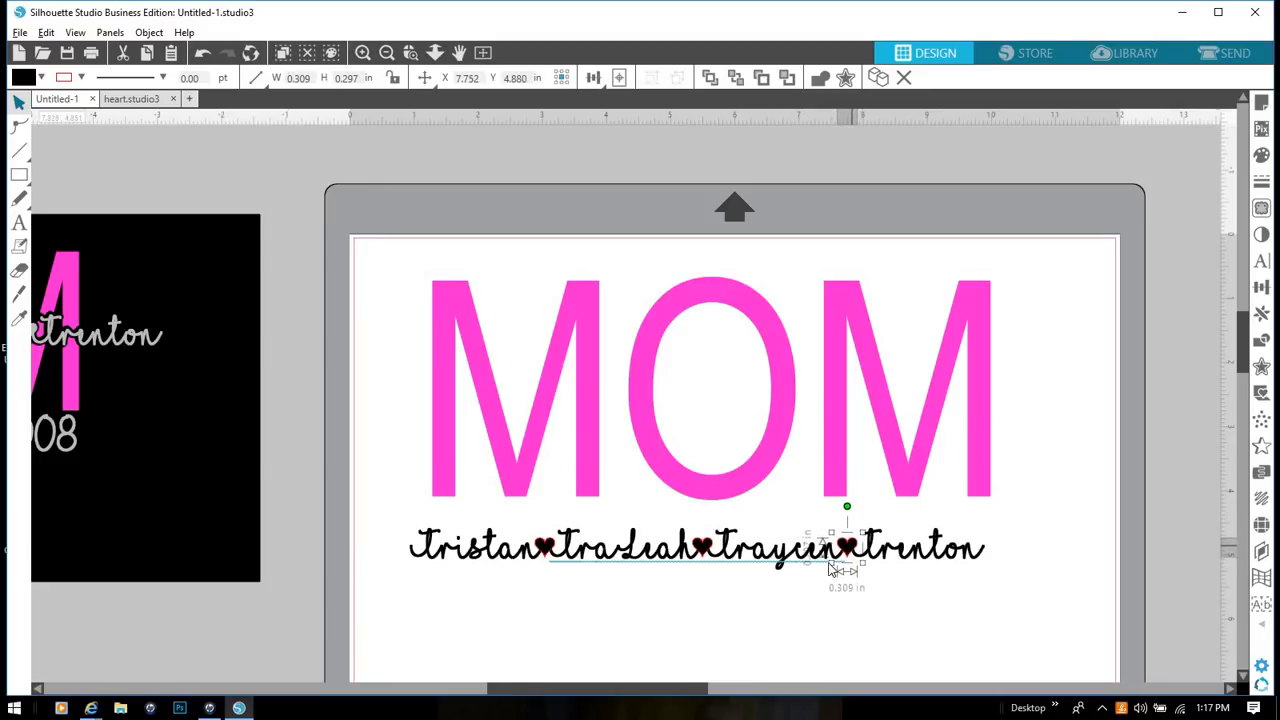
left_click(755, 612)
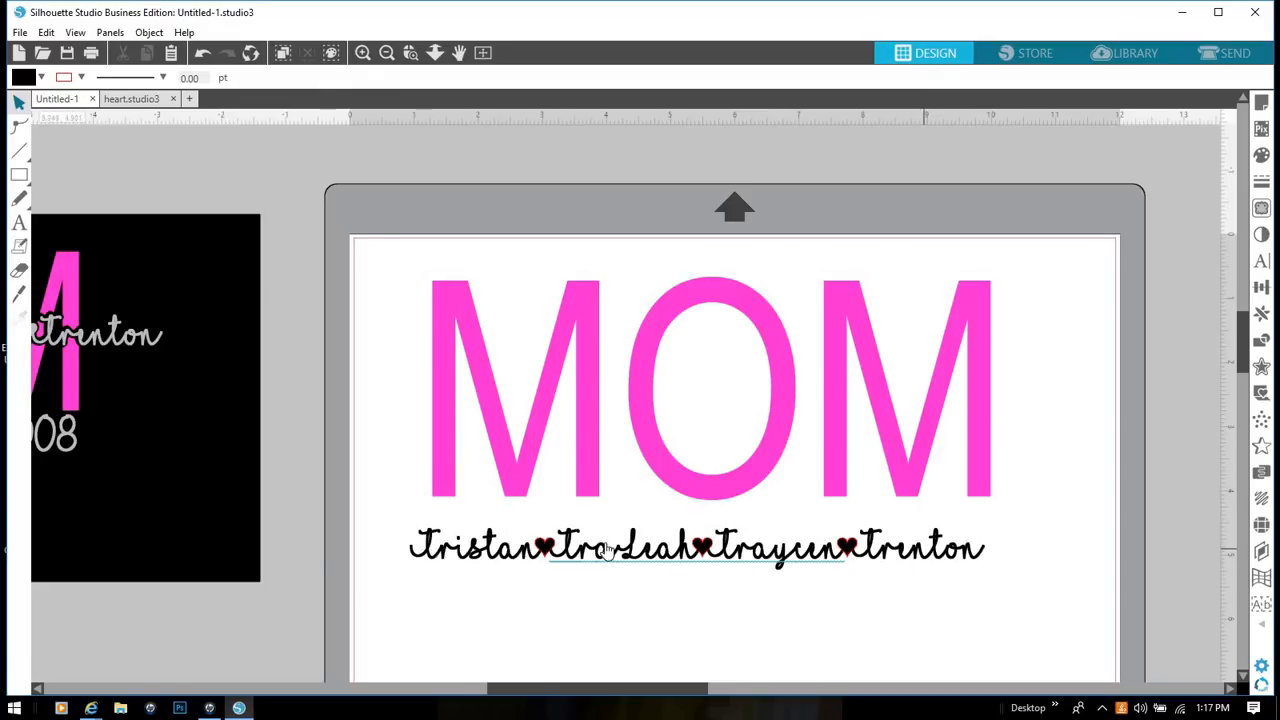
- Select the names text together with the three hearts and weld them into one shape
left_click(778, 566)
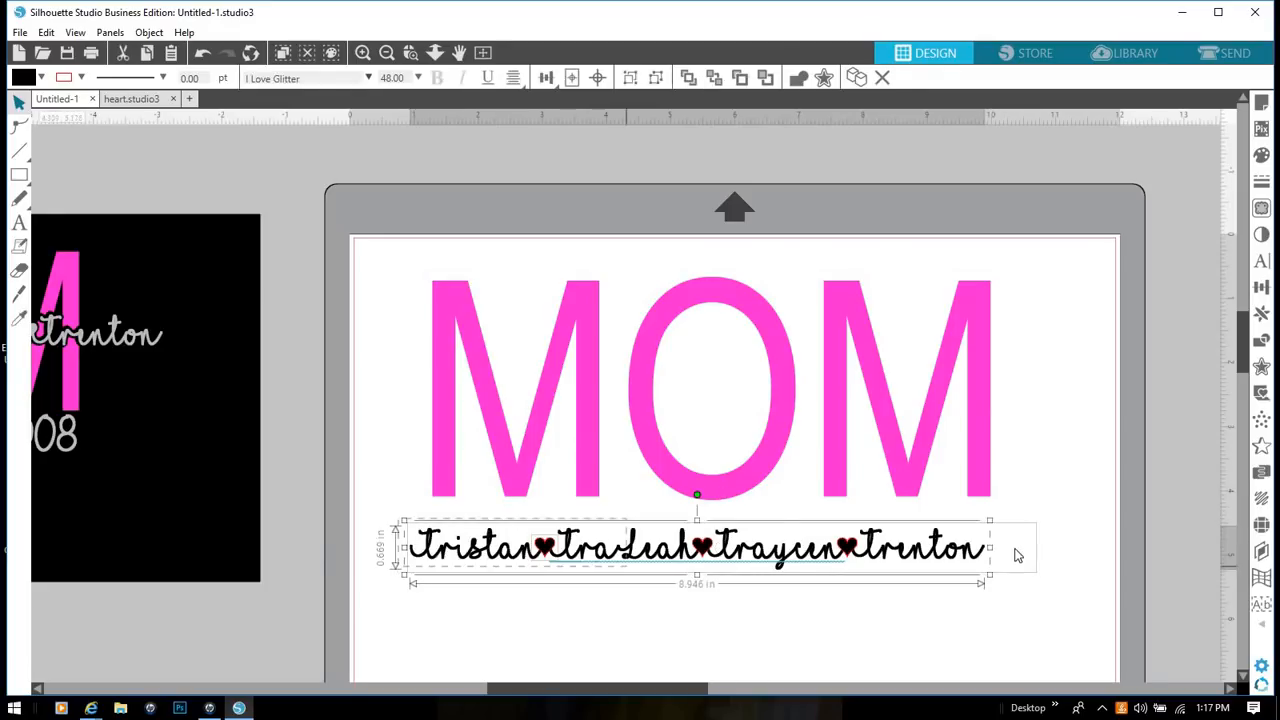
right_click(697, 553)
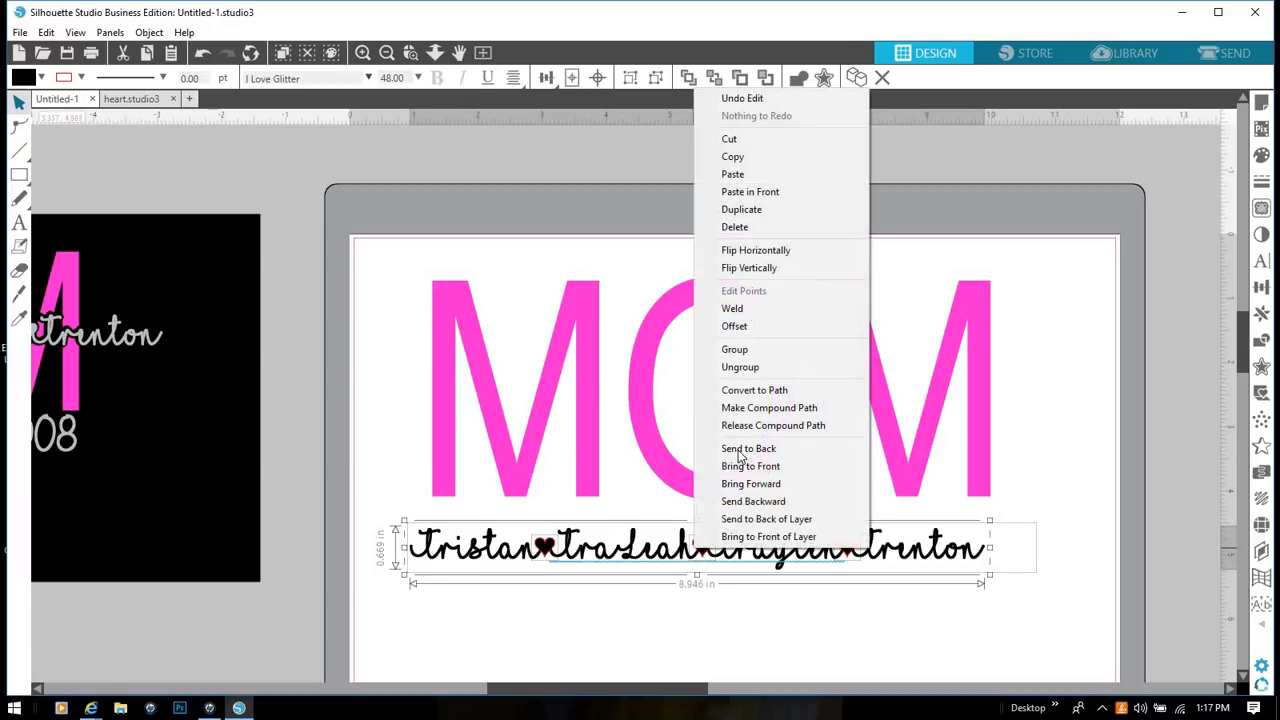
left_click(735, 309)
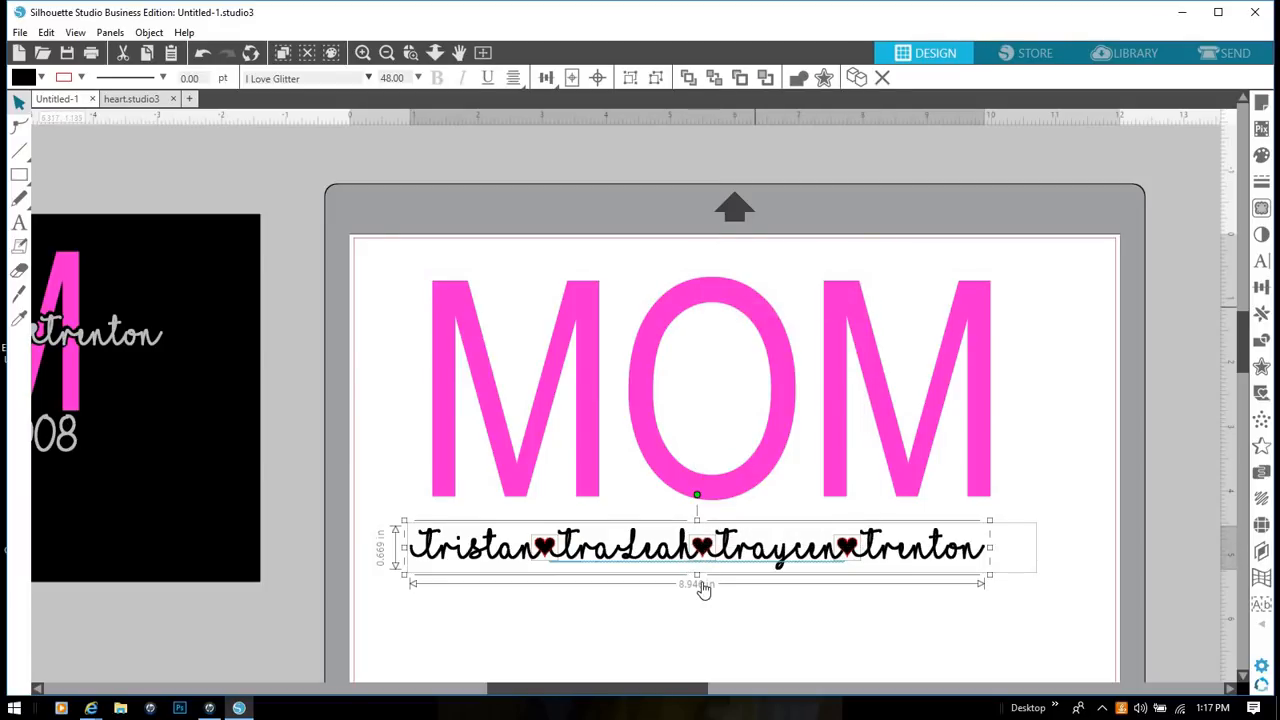
left_click(772, 585)
- Fill the welded names and hearts with medium gray
left_click(808, 556)
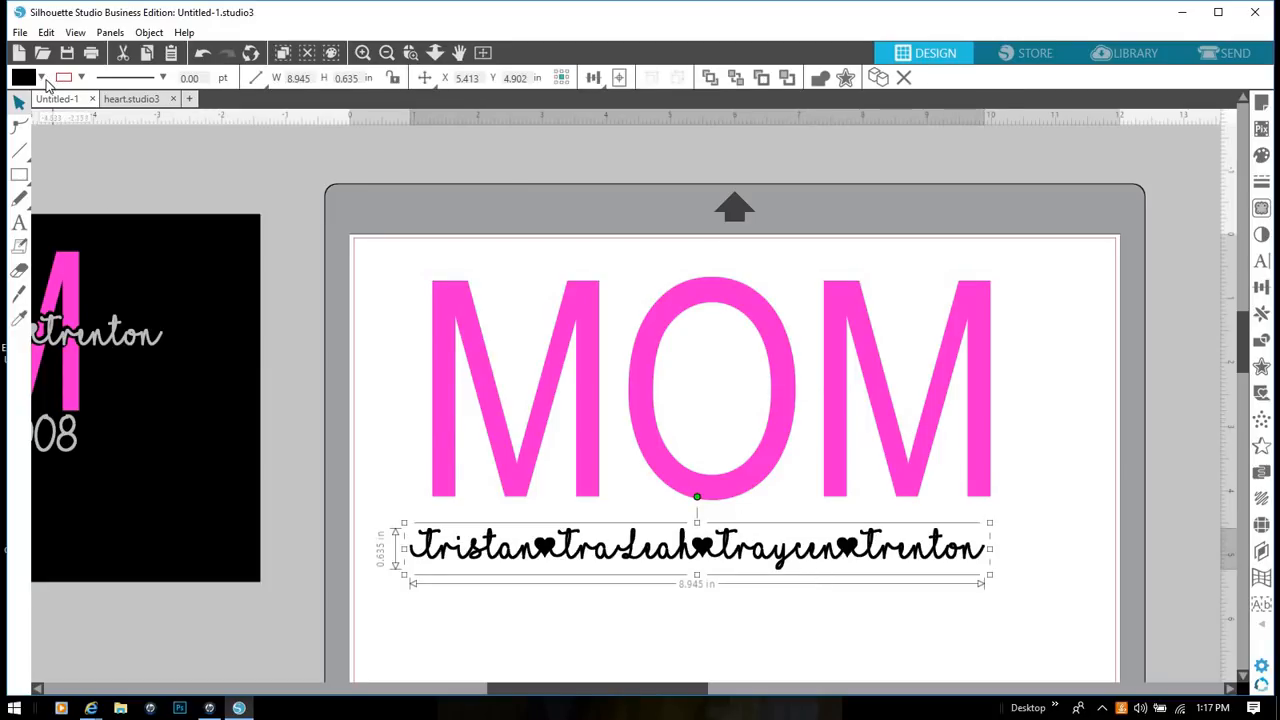
left_click(41, 78)
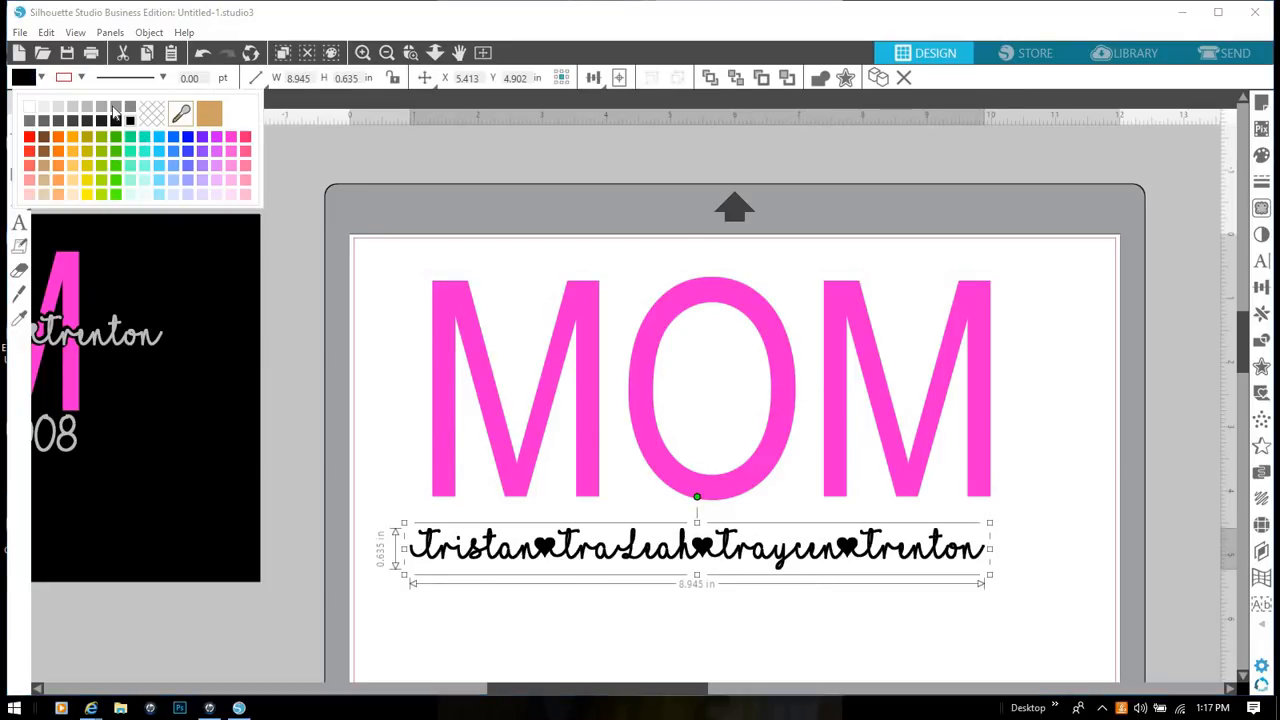
left_click(103, 108)
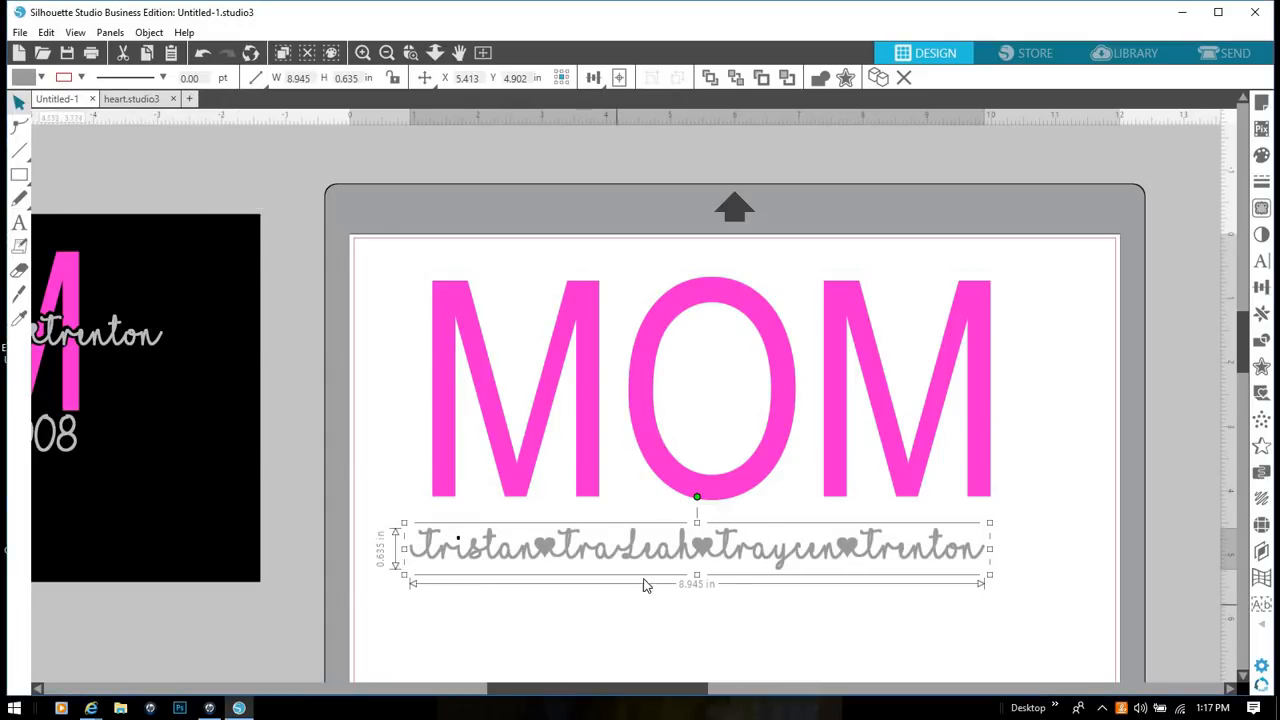
- Move the gray names line across the middle of MOM and enlarge it to about 9.97 in wide and 0.75 in high
left_click_drag(700, 555, 710, 385)
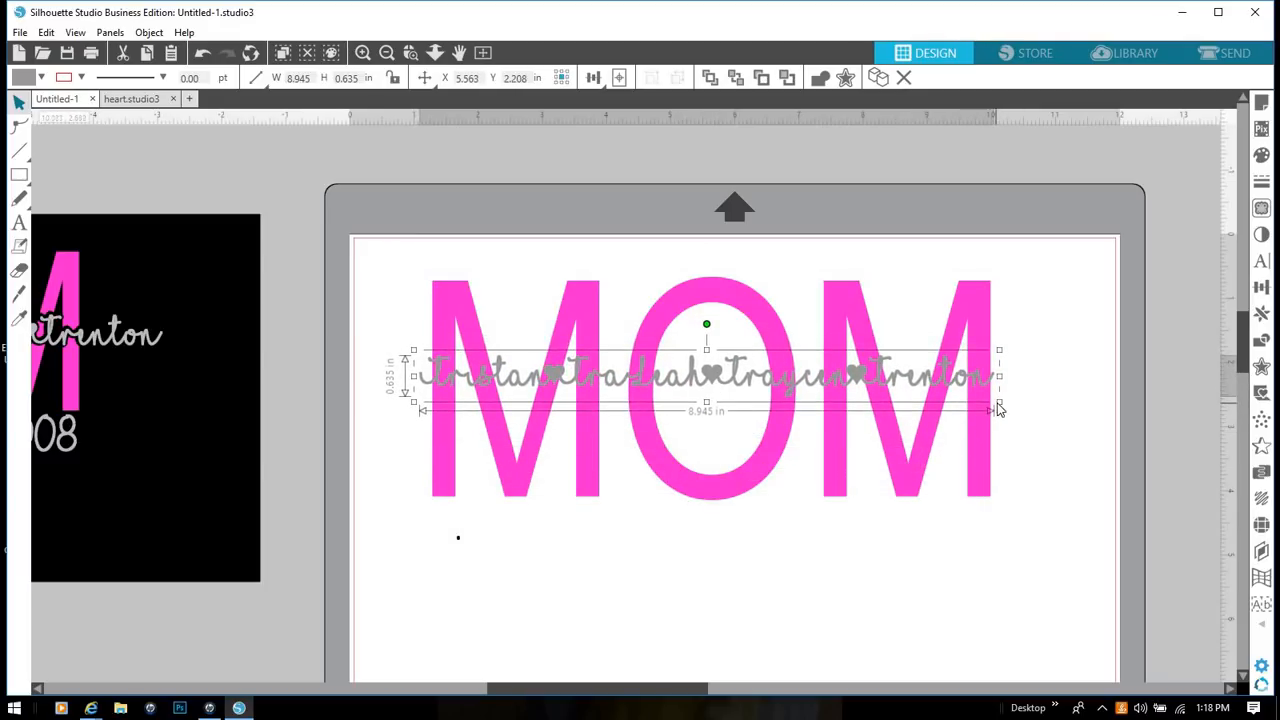
left_click_drag(997, 400, 1060, 405)
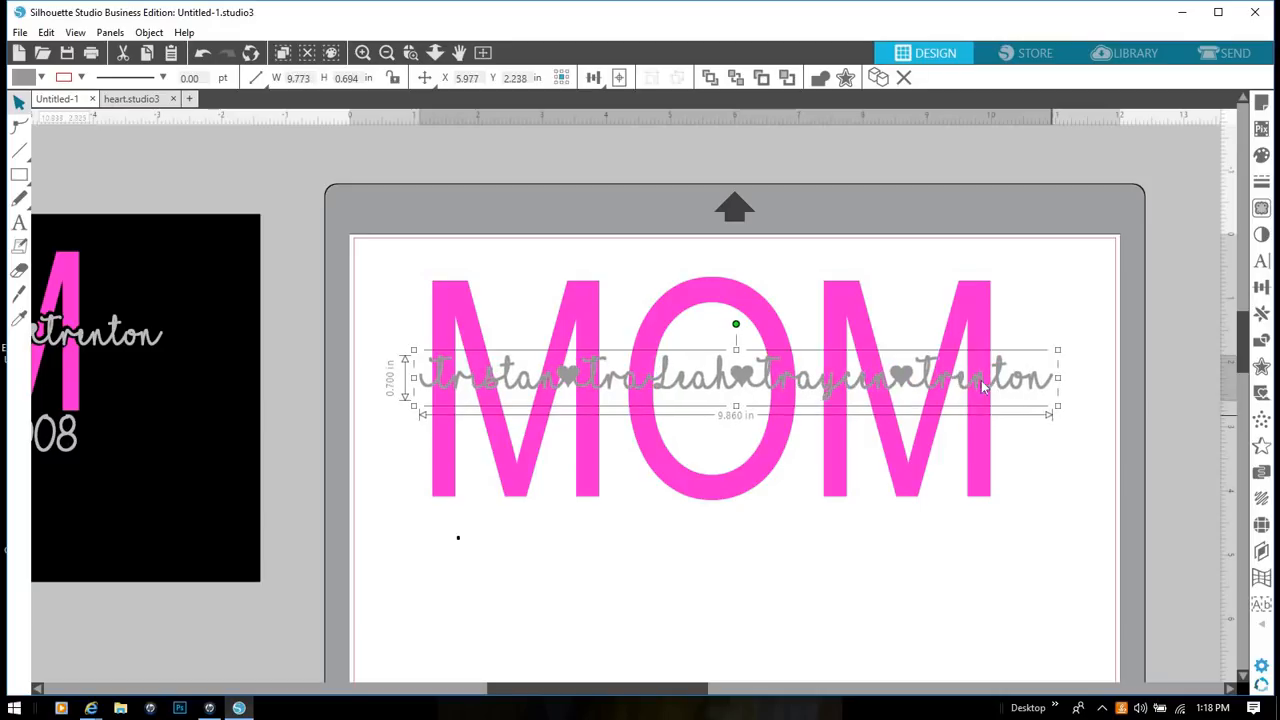
left_click_drag(967, 395, 956, 393)
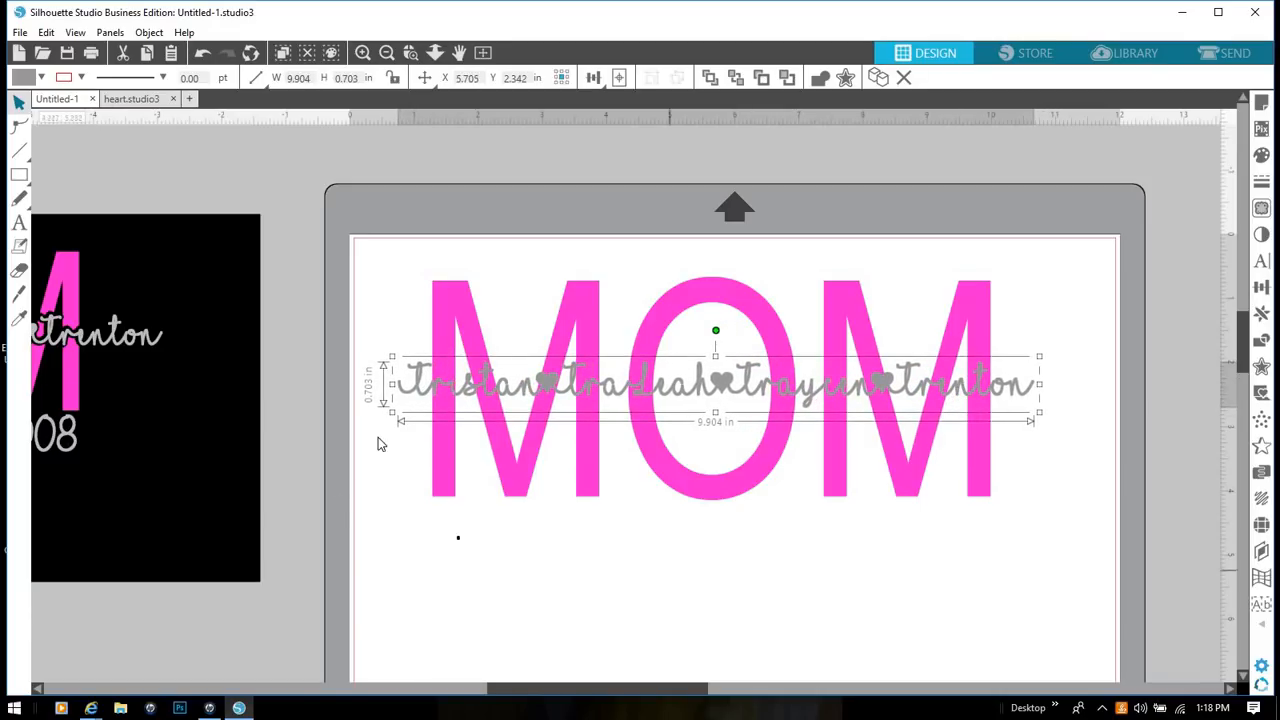
left_click_drag(390, 414, 388, 417)
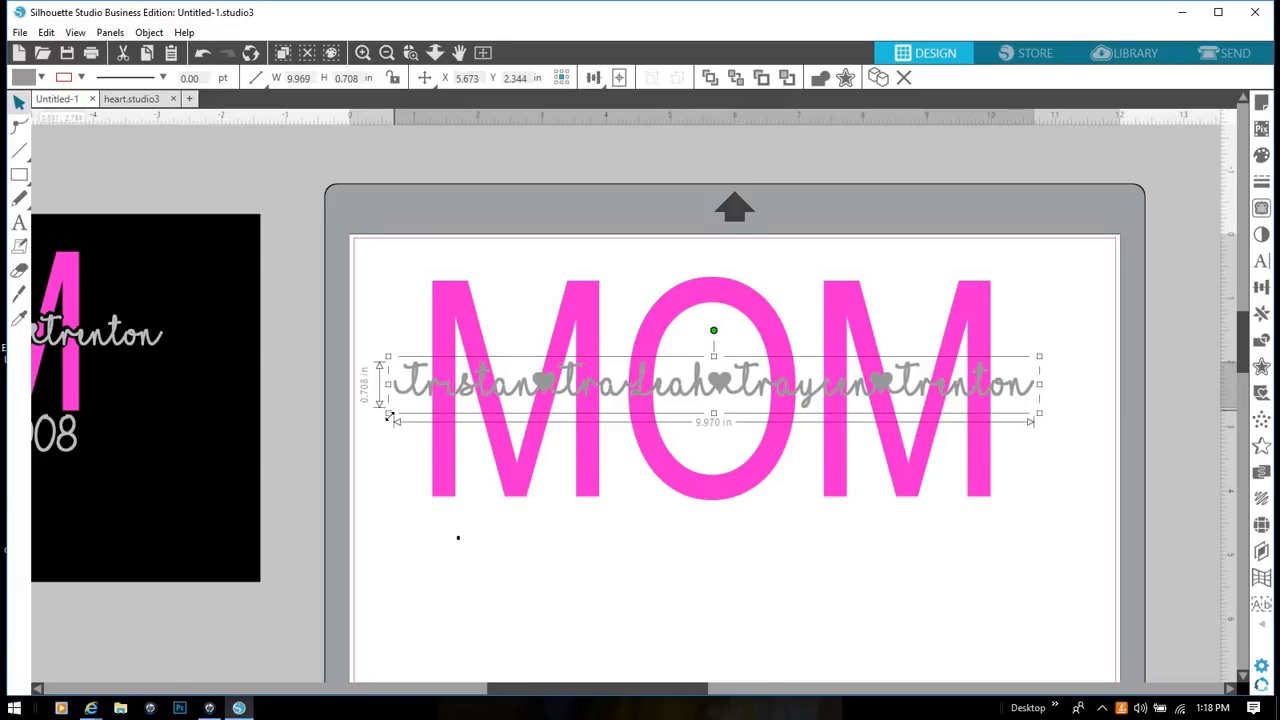
left_click_drag(1016, 398, 1014, 398)
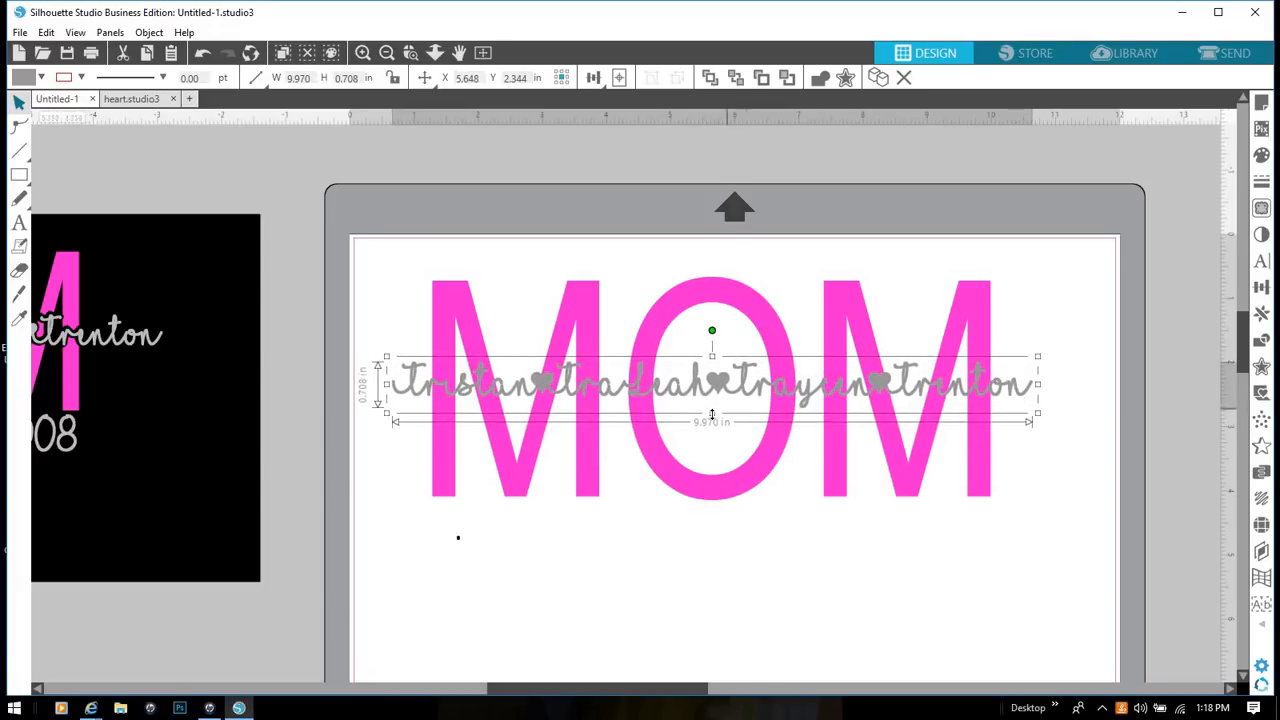
left_click_drag(712, 415, 712, 418)
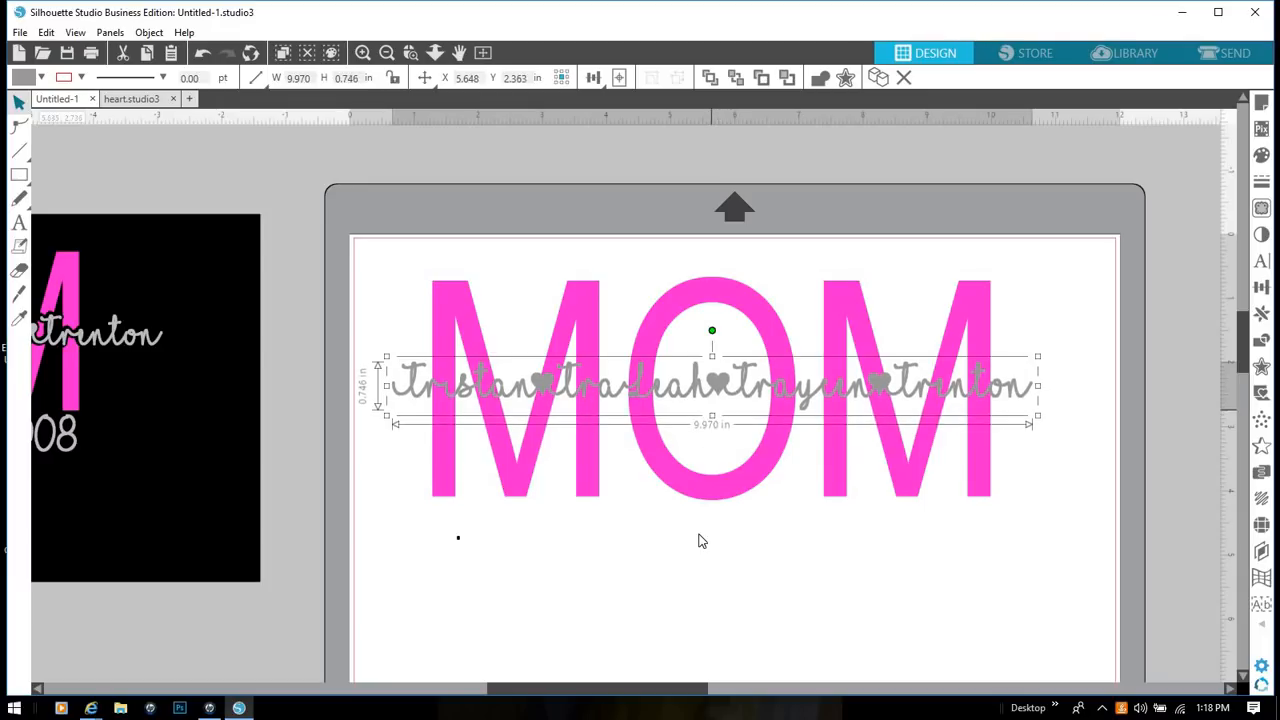
left_click(700, 545)
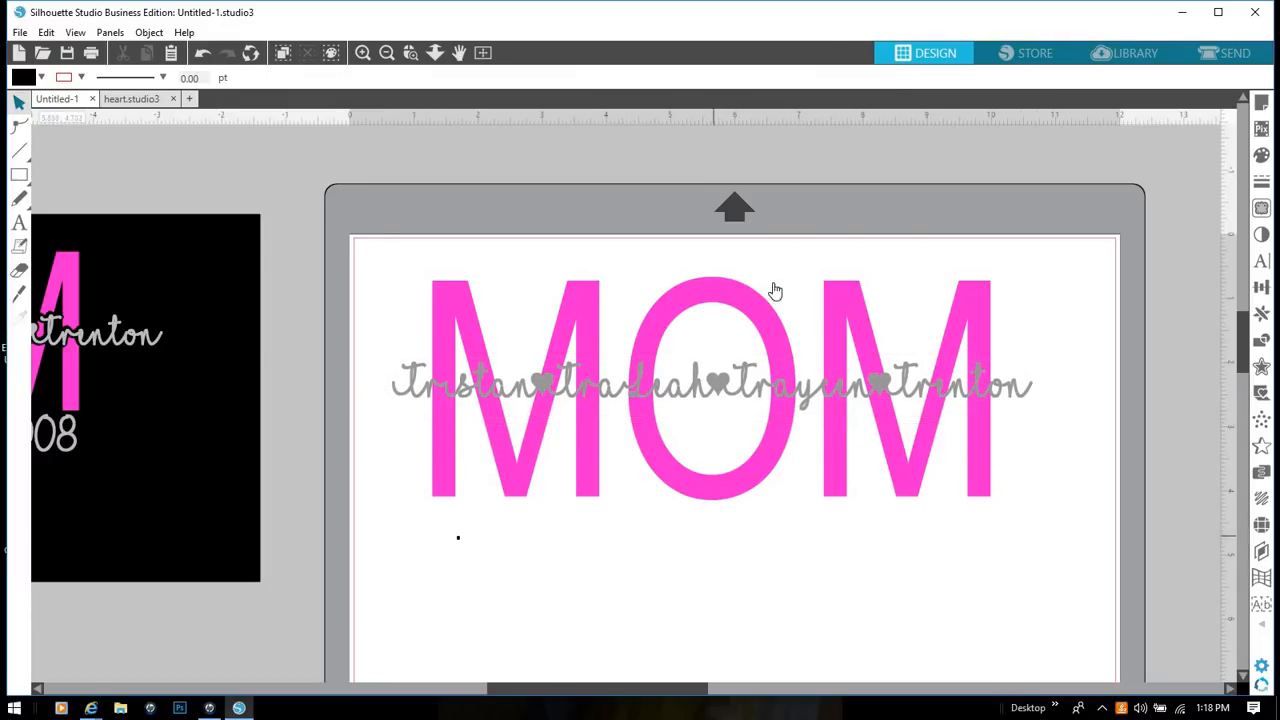
- Add a 0.060 in external offset with rounded corners around the gray names line
left_click(955, 393)
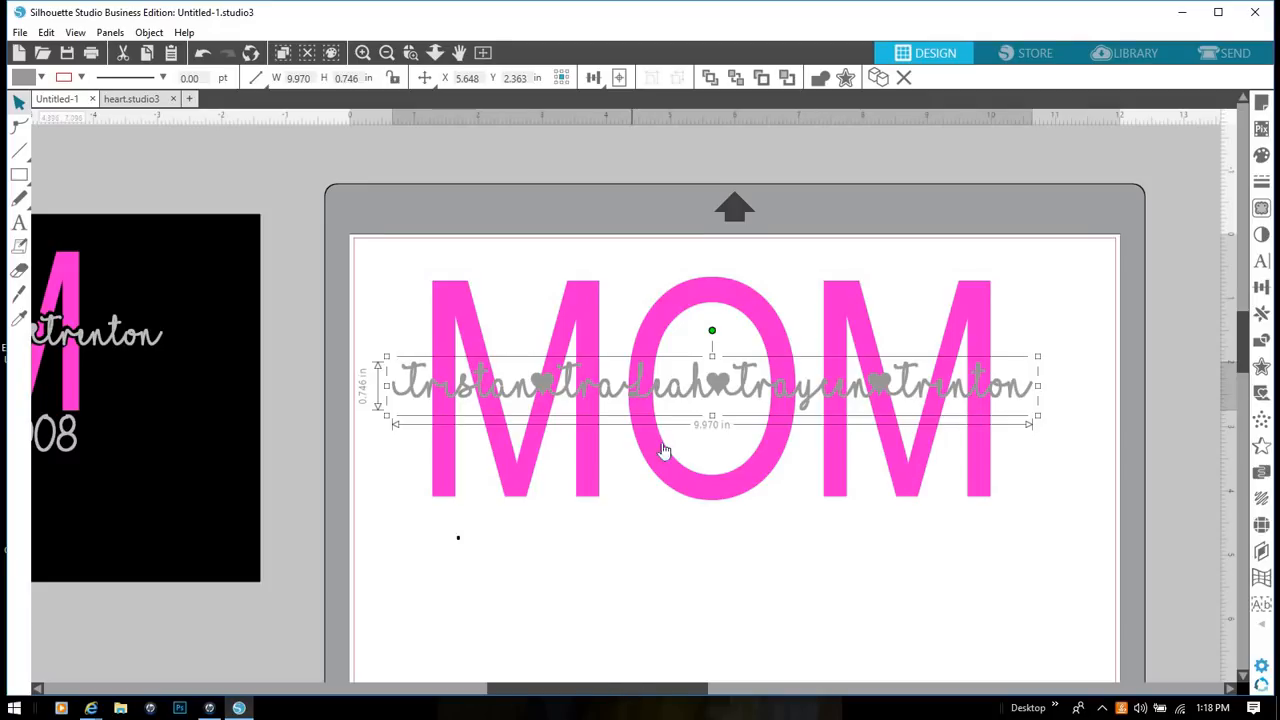
left_click_drag(632, 689, 556, 612)
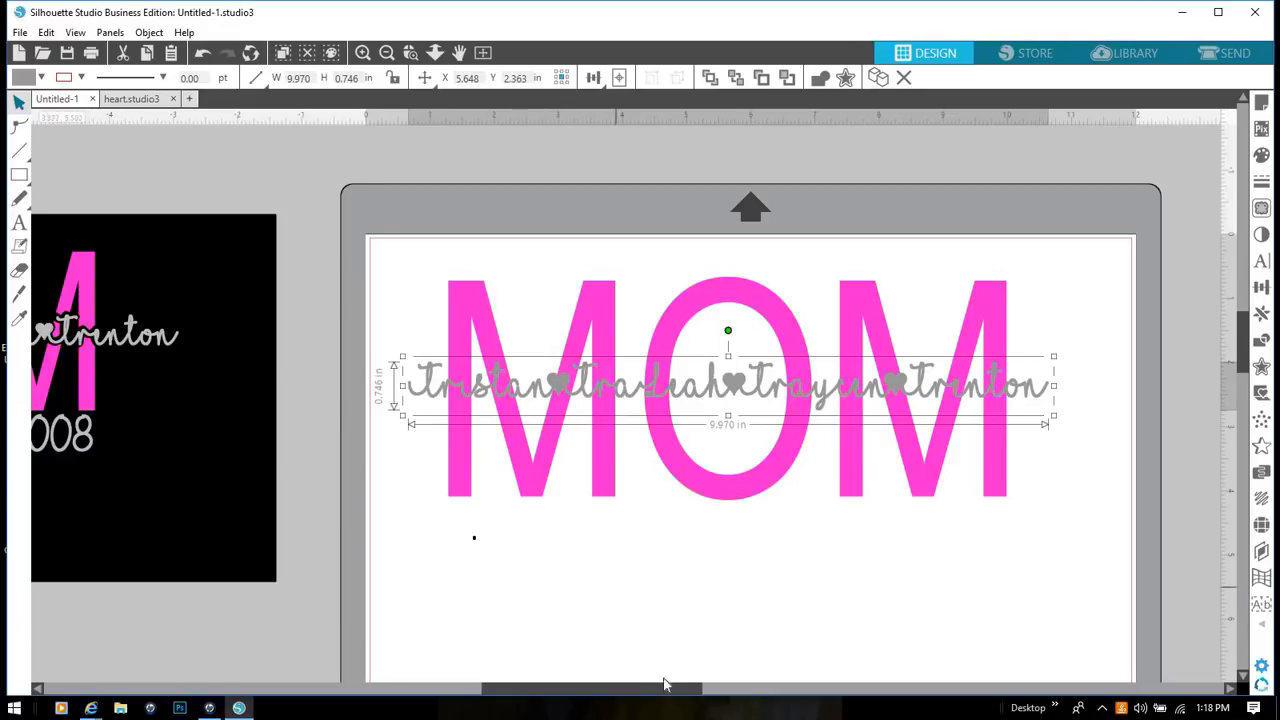
left_click_drag(662, 692, 686, 692)
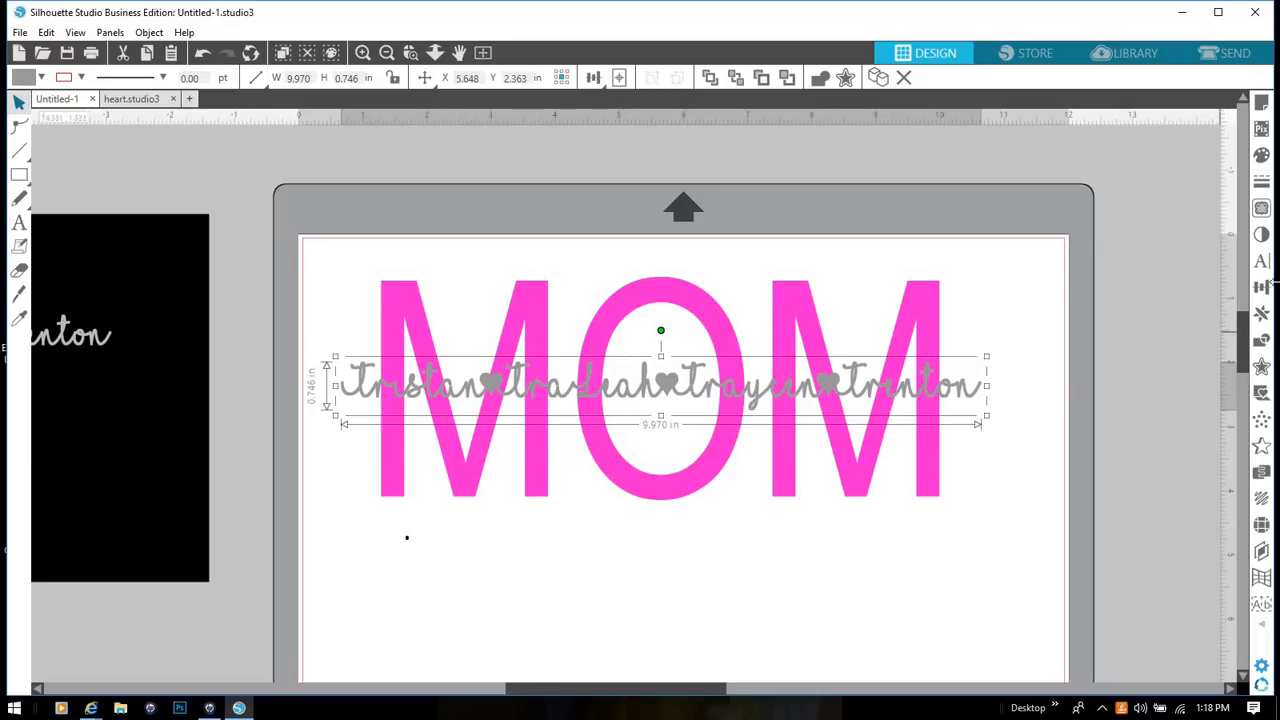
left_click(1261, 367)
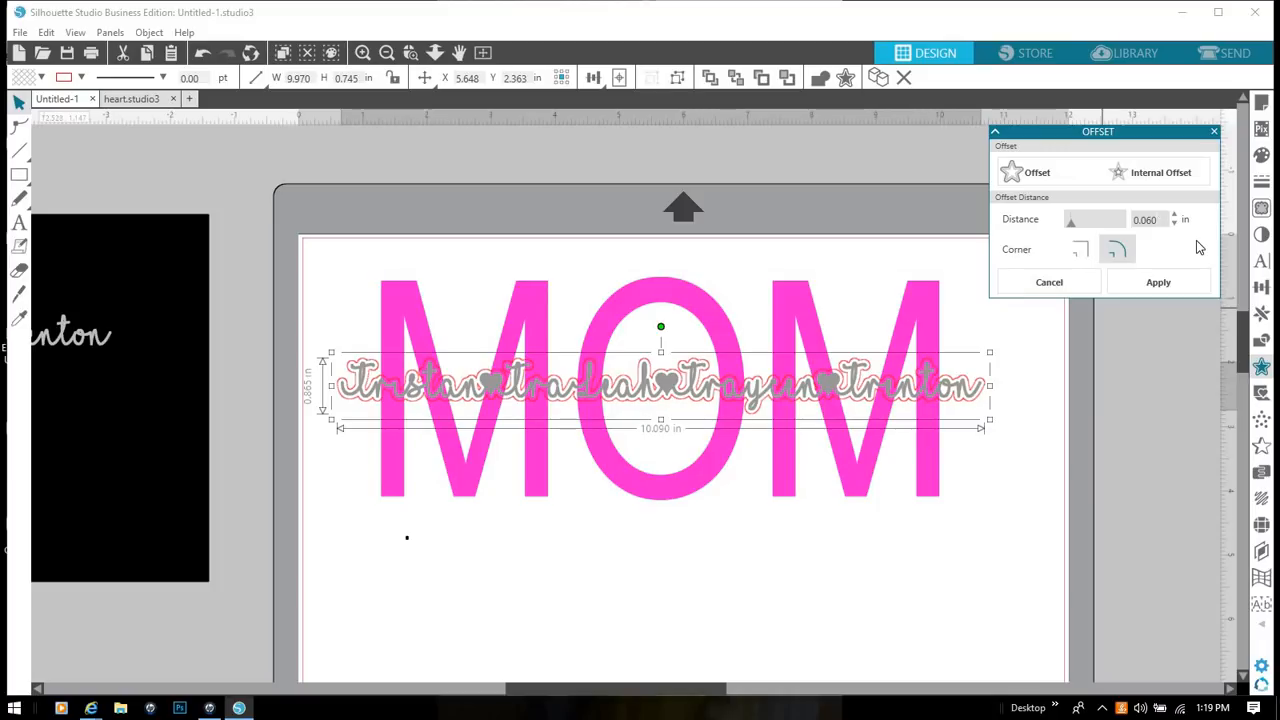
left_click(1158, 284)
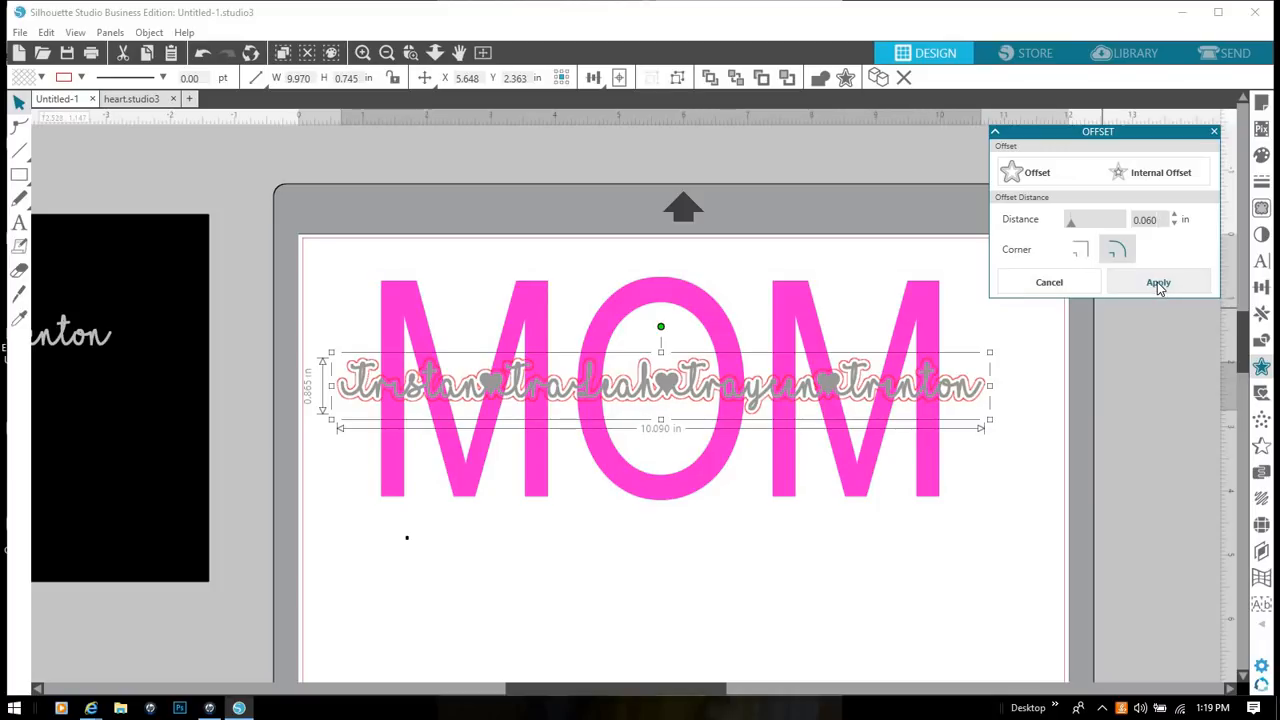
left_click(1215, 132)
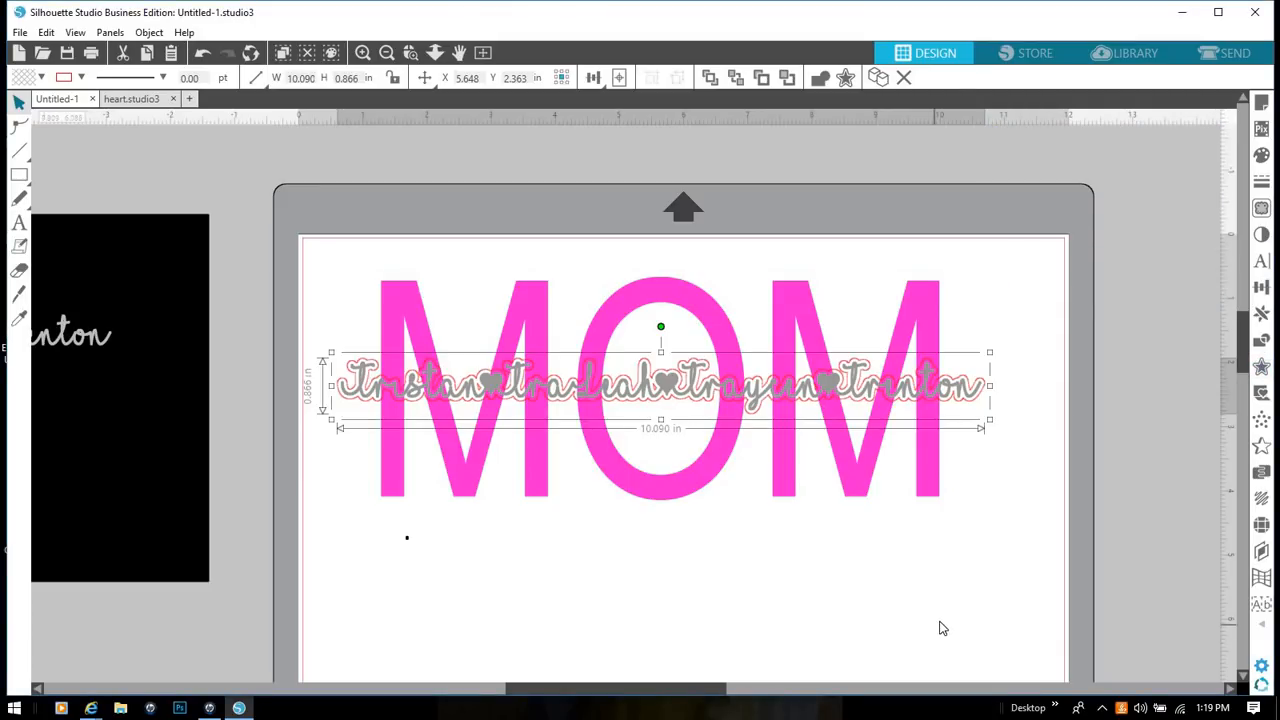
left_click(945, 632)
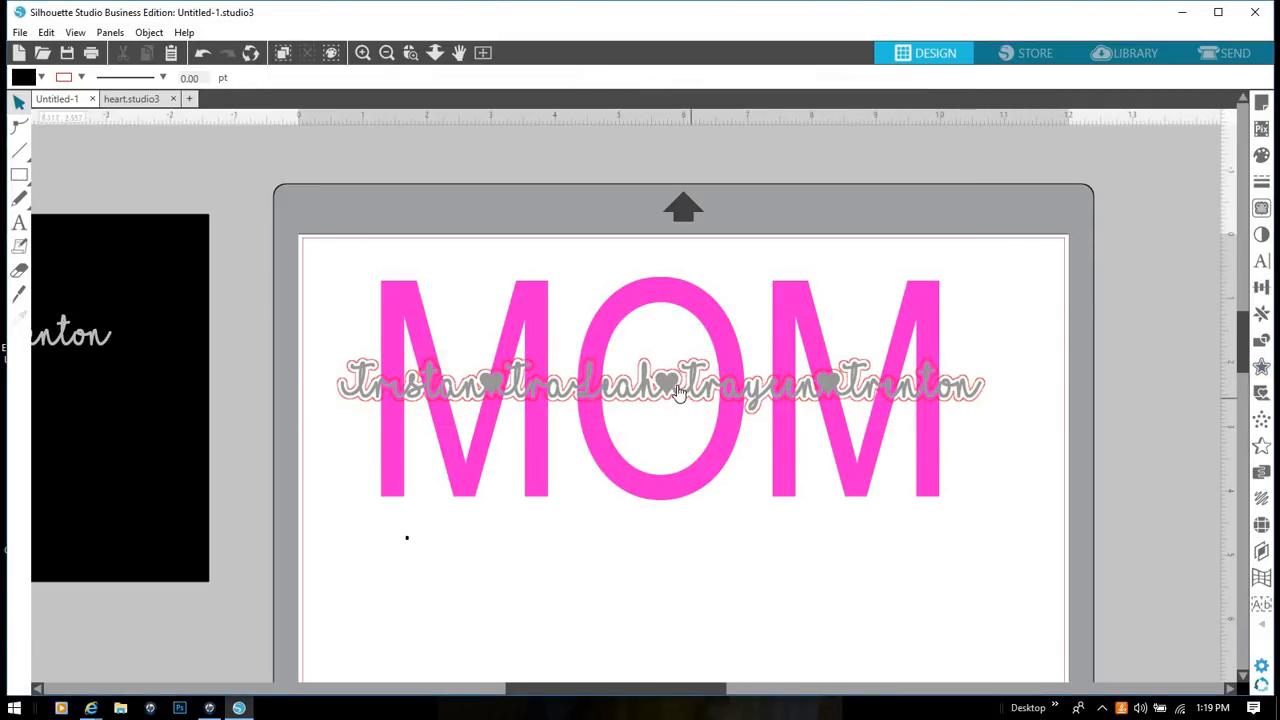
- Move the gray names line into the empty space below MOM, leaving its offset outline in place
left_click_drag(670, 408, 235, 613)
left_click_drag(556, 649, 690, 604)
left_click(685, 555)
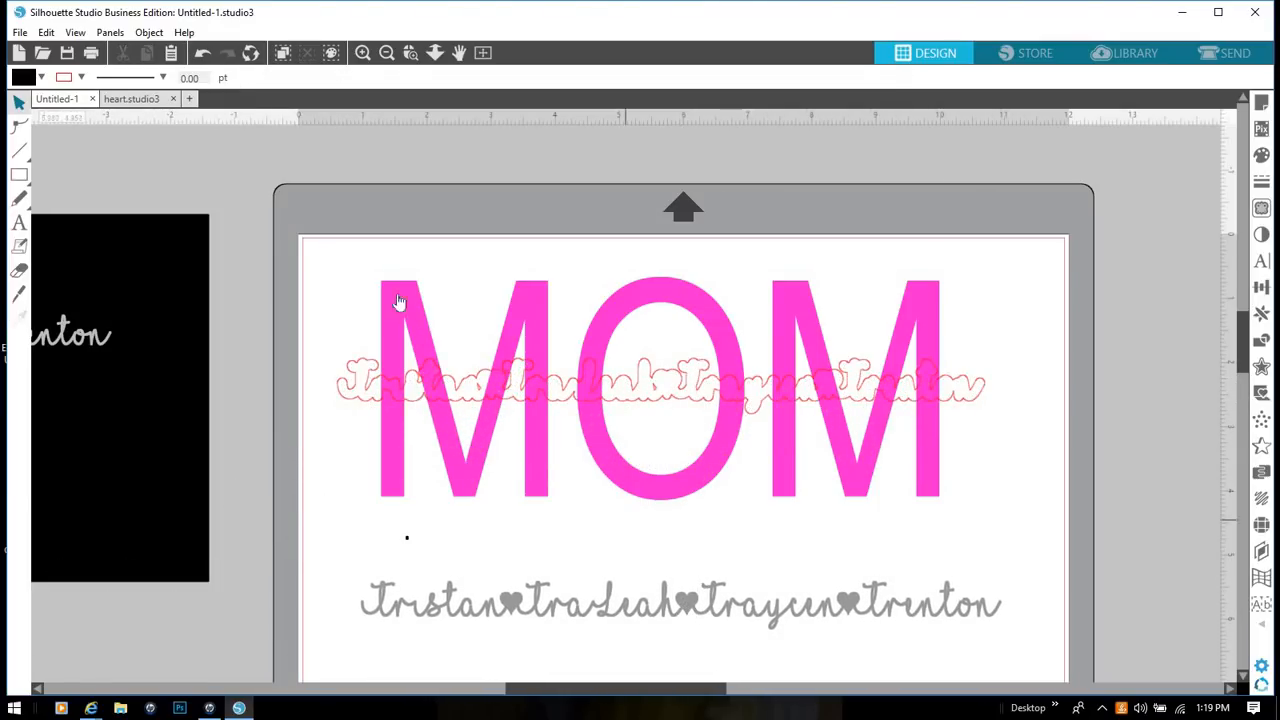
- Select MOM together with the offset outline and subtract the outline from the pink letters
left_click_drag(331, 252, 1005, 525)
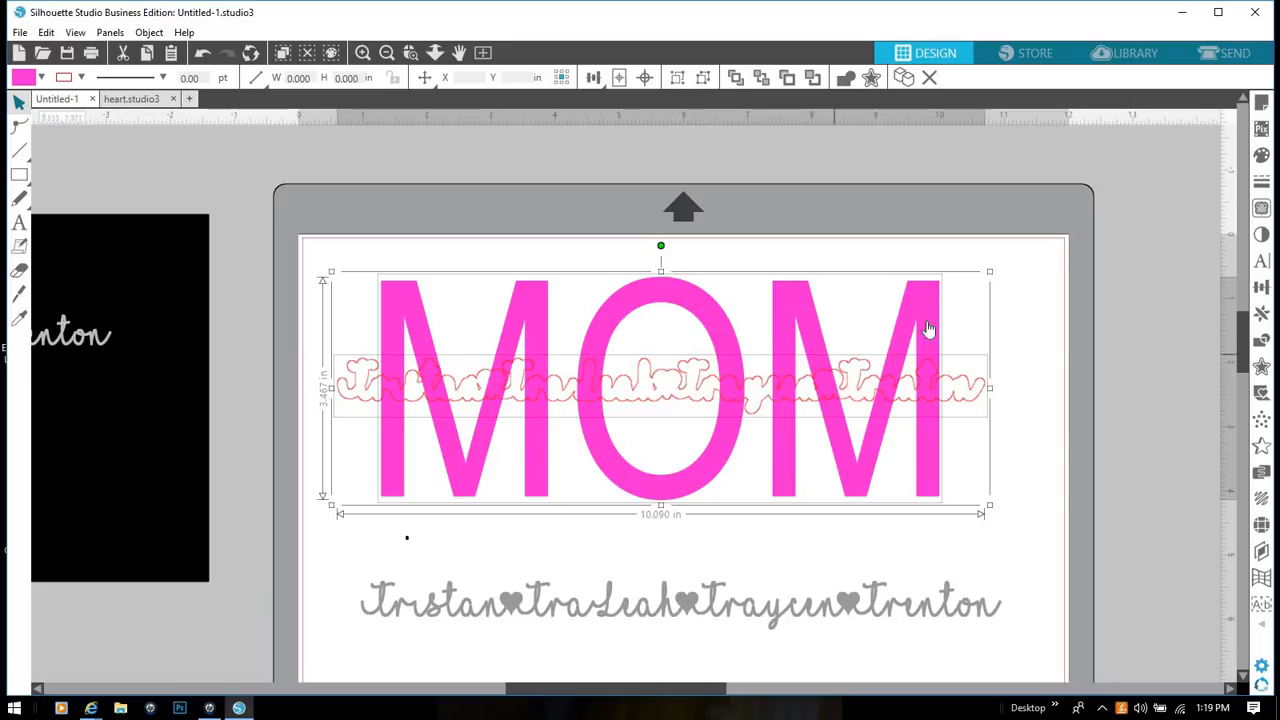
left_click(1264, 342)
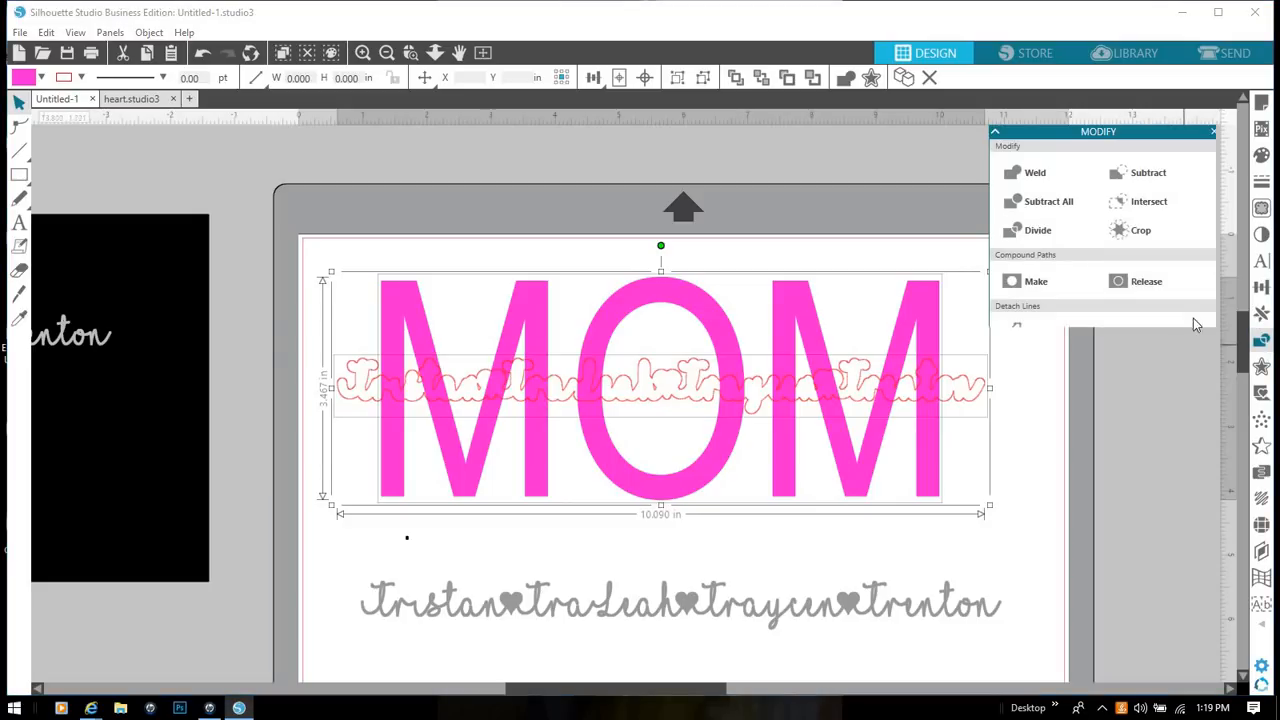
left_click(1161, 180)
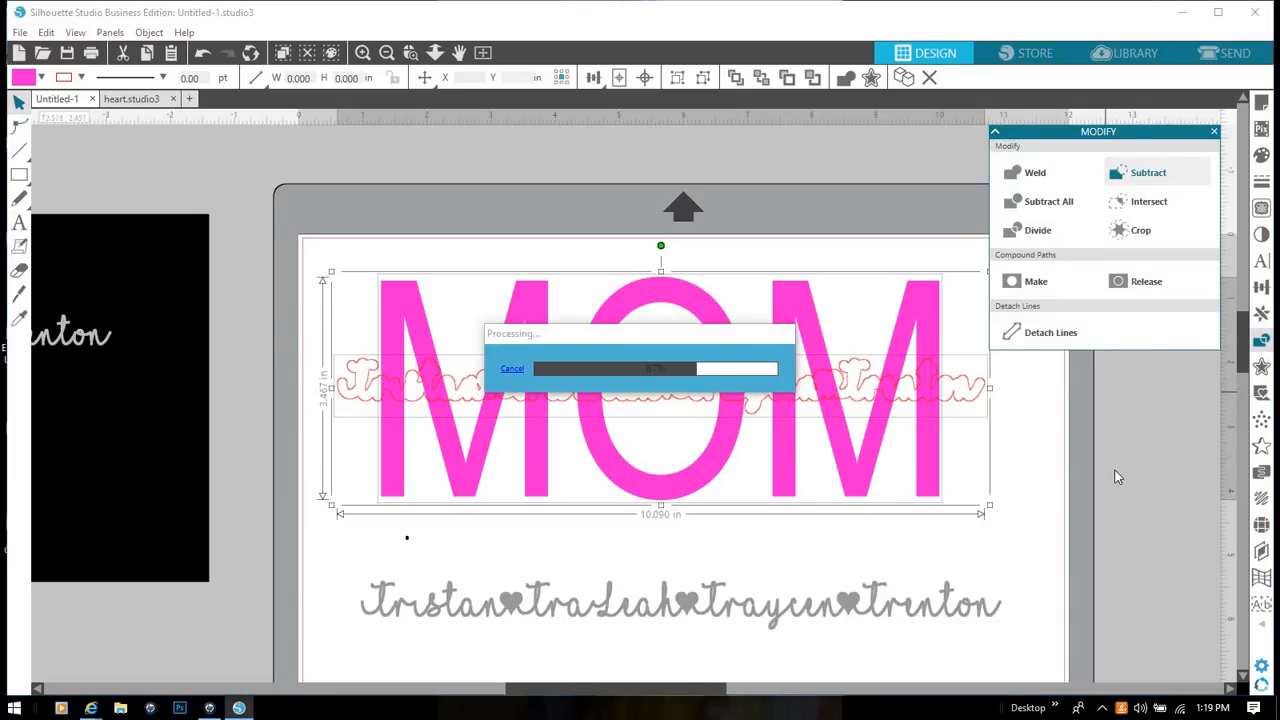
left_click(1020, 423)
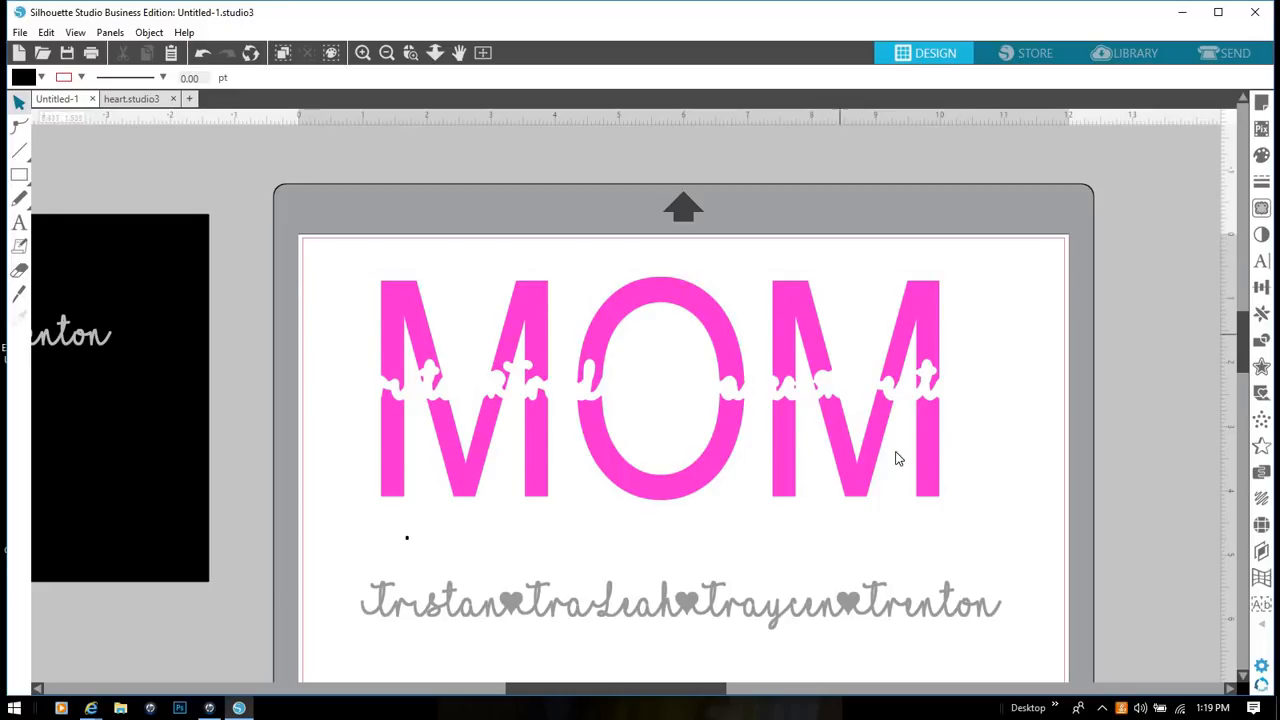
- Select all the cut pink pieces of MOM and group them
left_click_drag(316, 244, 968, 496)
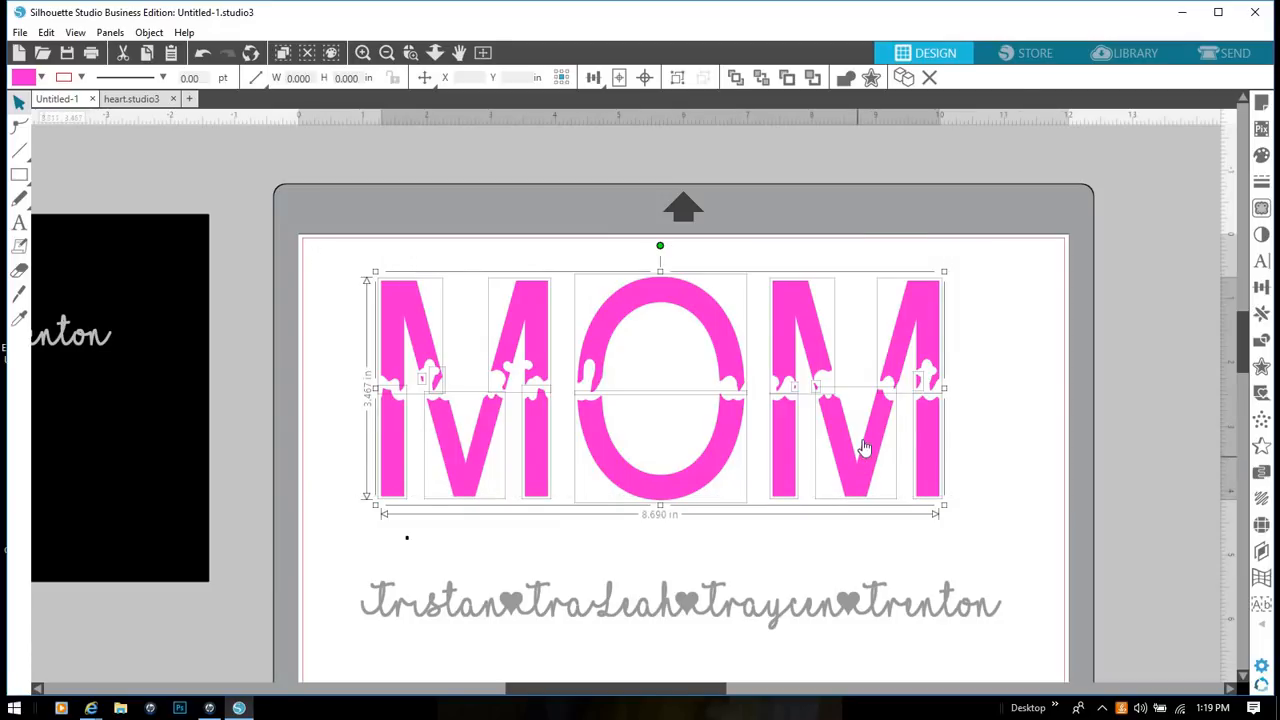
right_click(860, 443)
left_click(900, 275)
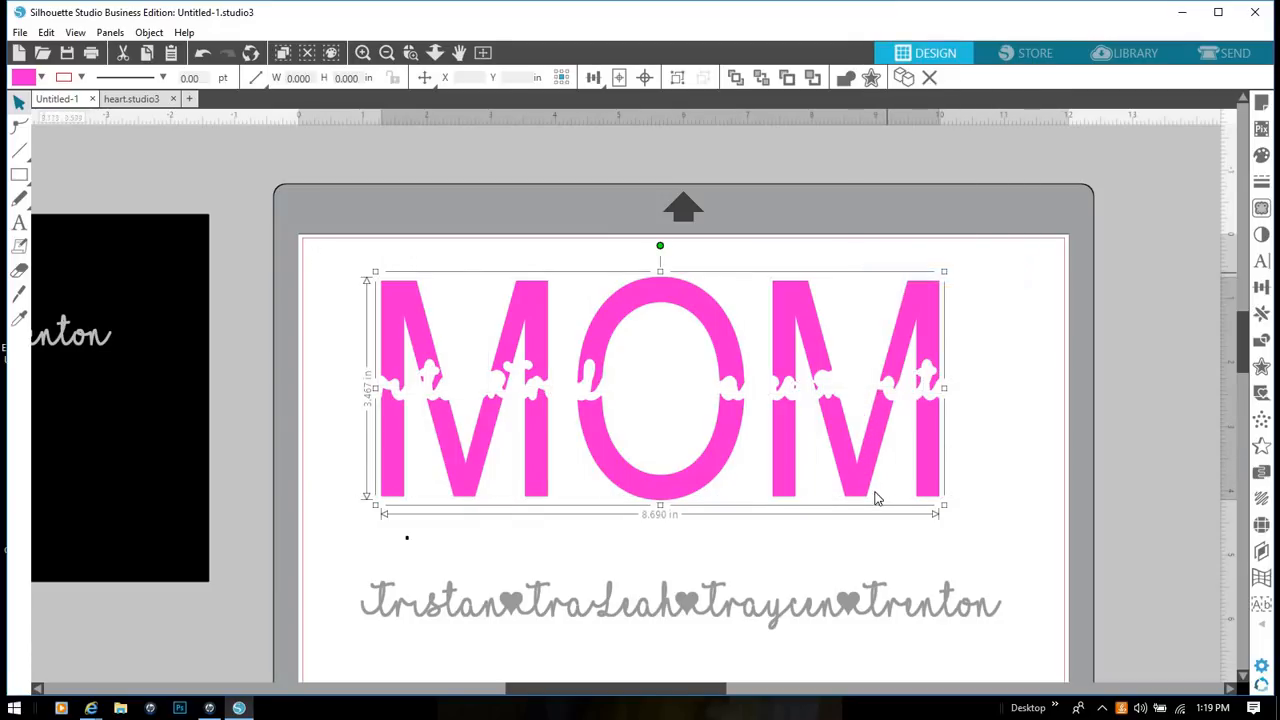
left_click(813, 640)
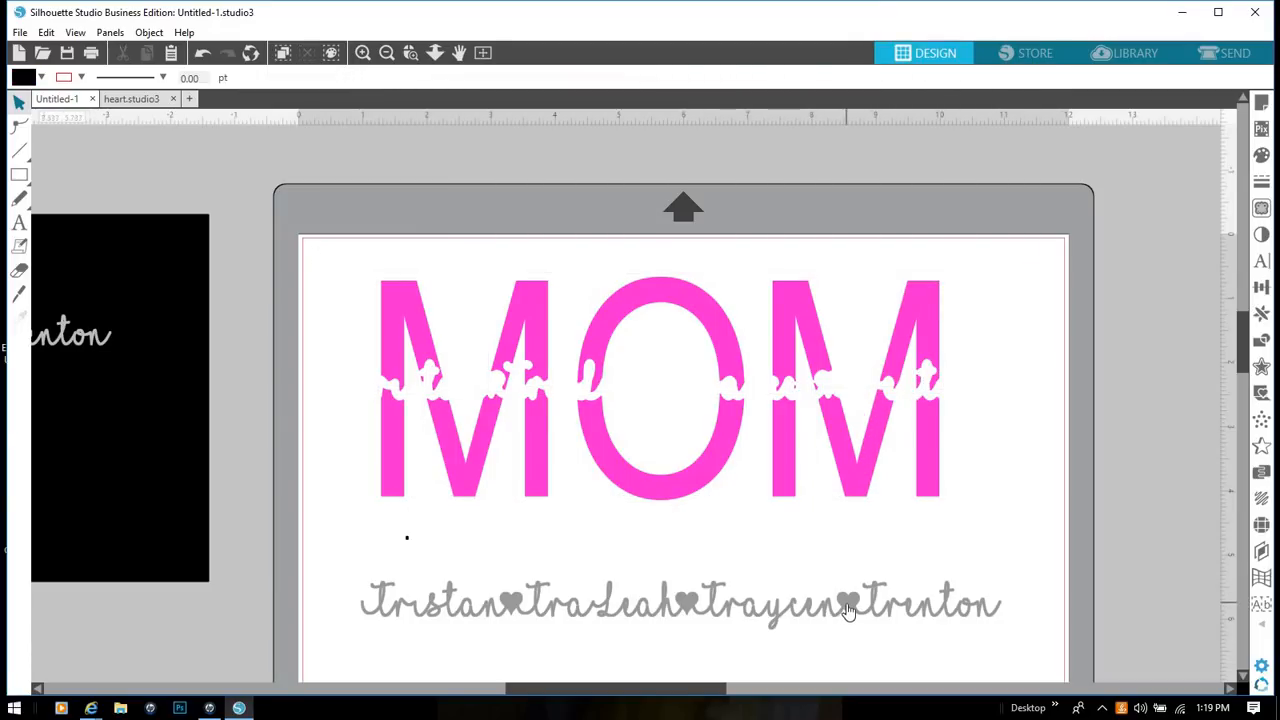
- Move the gray names line back up and fit it precisely into the cutout across MOM
left_click_drag(846, 610, 846, 604)
left_click_drag(819, 512, 835, 392)
left_click(838, 391)
left_click(838, 400)
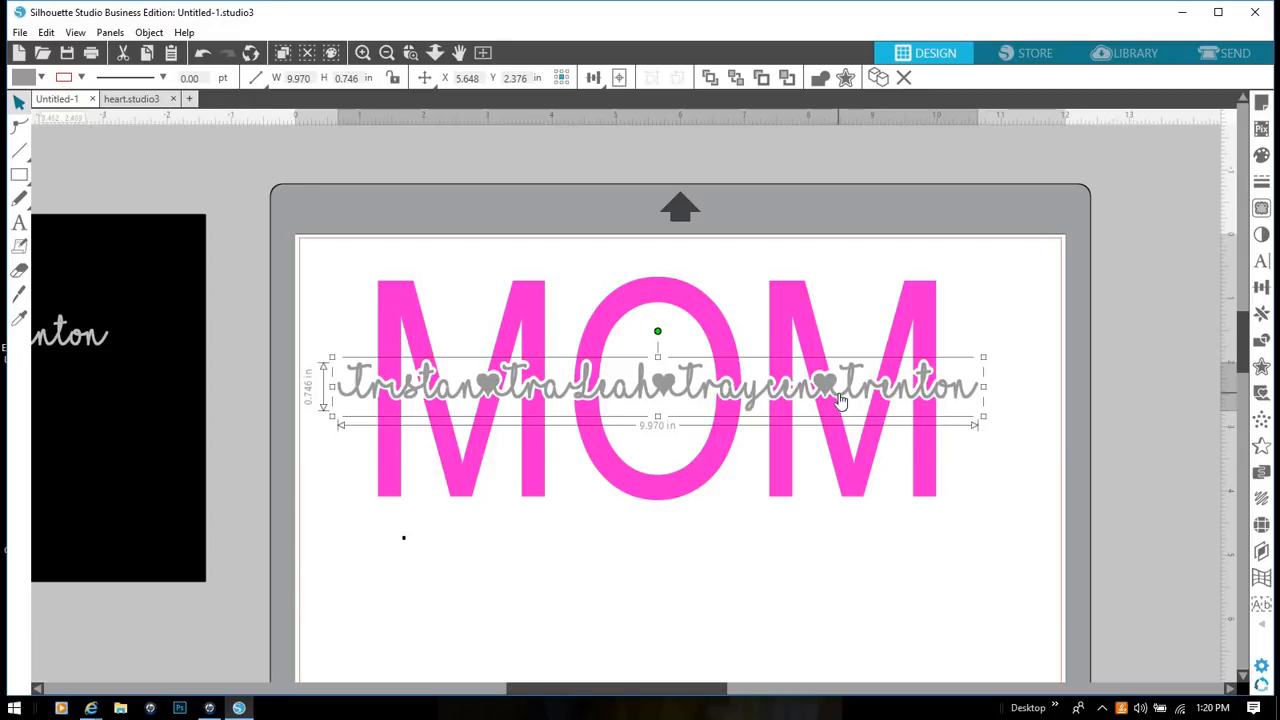
left_click_drag(840, 398, 840, 396)
left_click(760, 580)
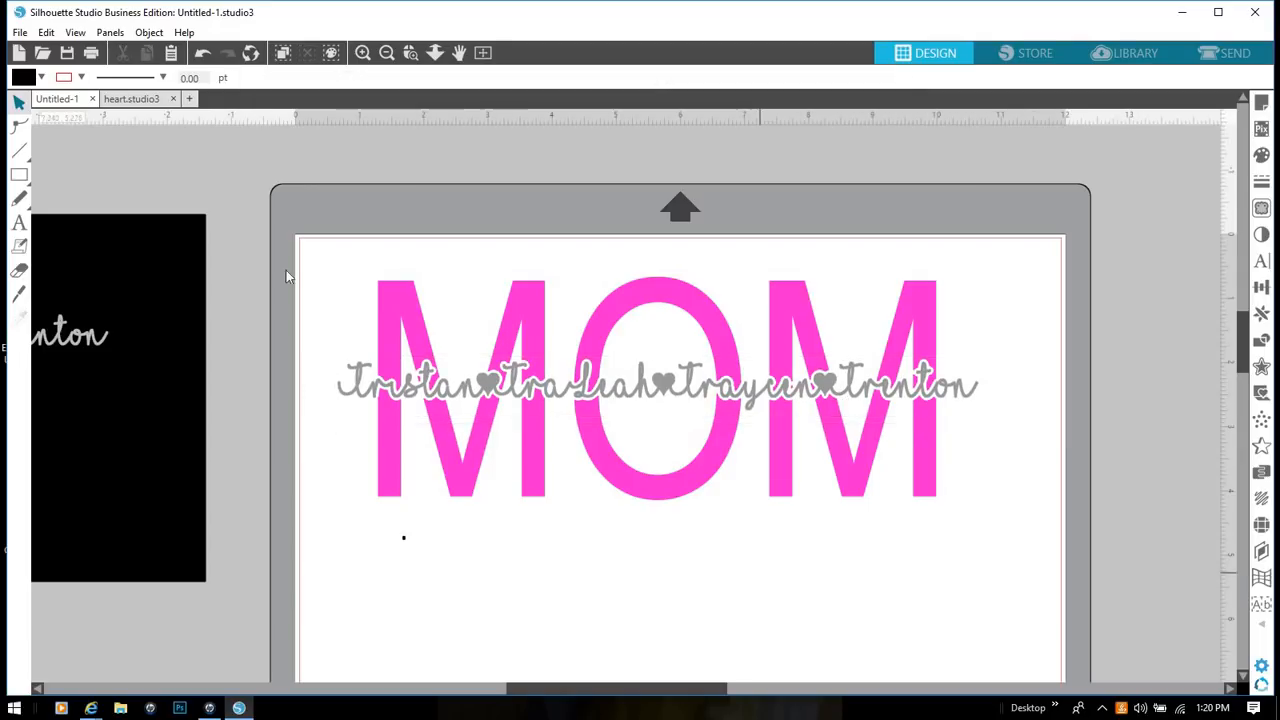
- Select the pink MOM and the gray names line together and group them
left_click(19, 270)
left_click_drag(325, 275, 969, 483)
right_click(925, 473)
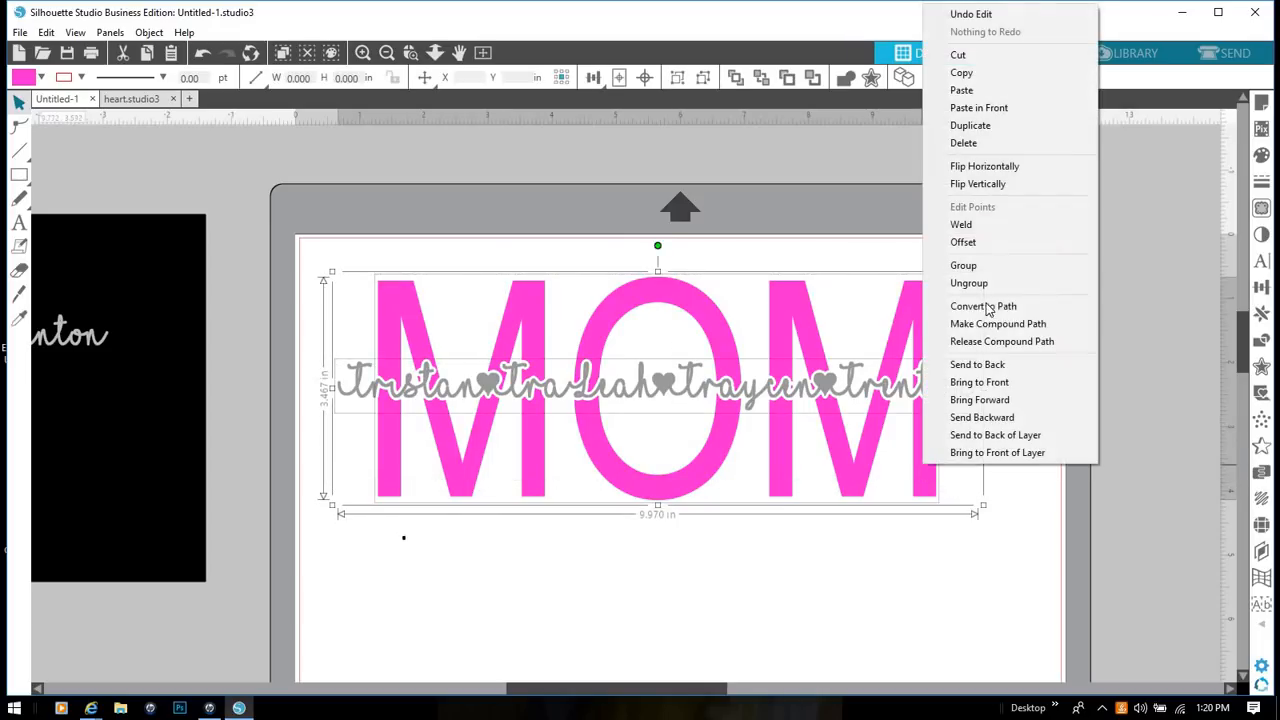
left_click(972, 264)
left_click(865, 537)
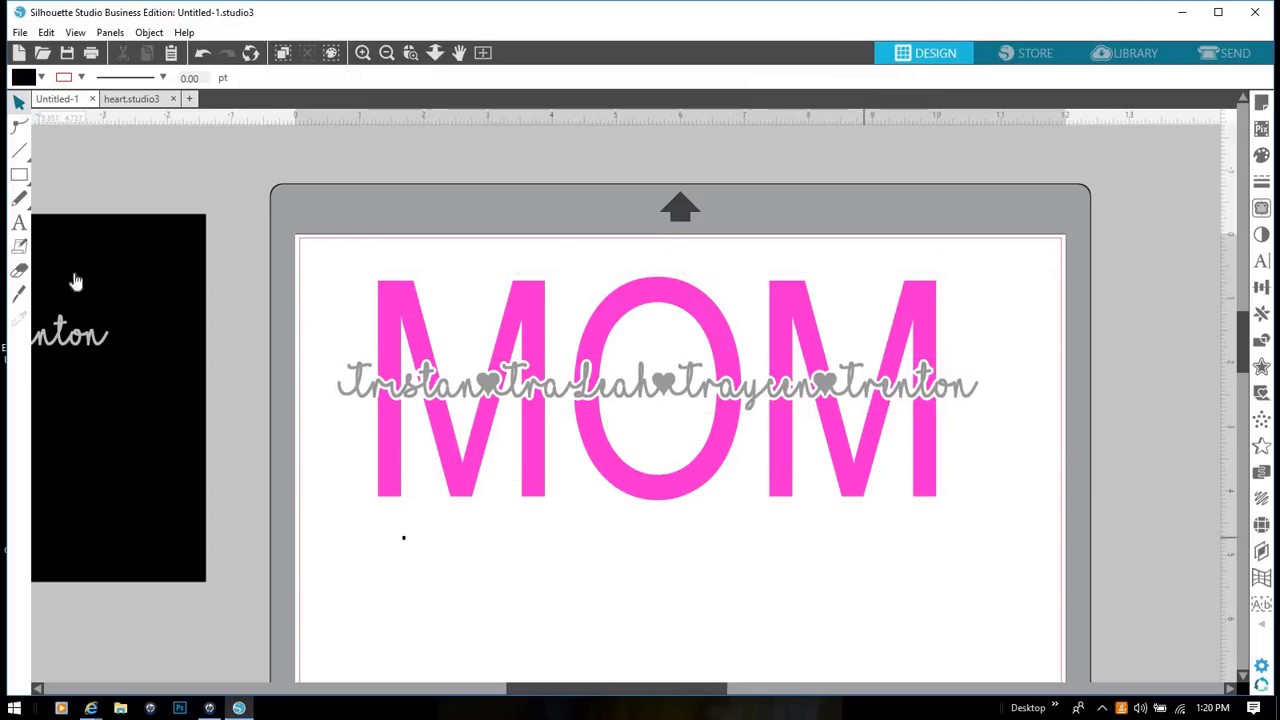
- Add the text "est. 2008" in the I Love Glitter font at size 72 and place it directly beneath the last M
left_click(19, 222)
left_click(703, 520)
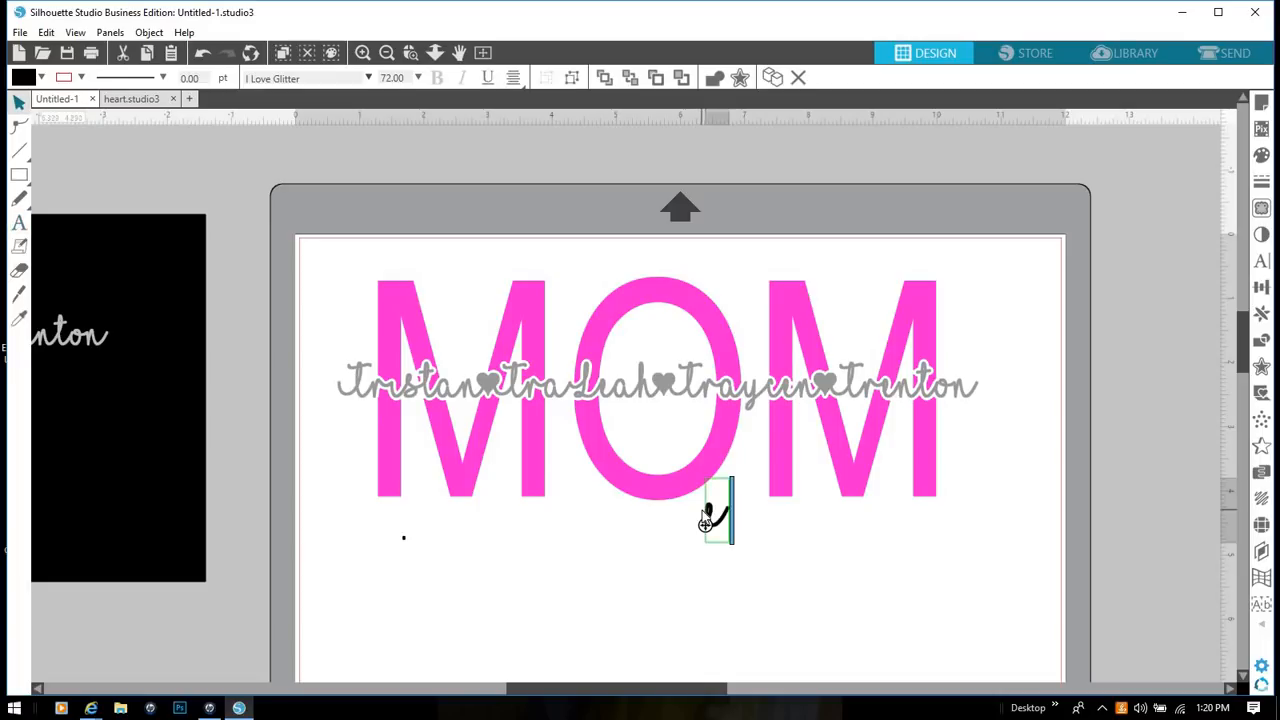
type("ist. 20089")
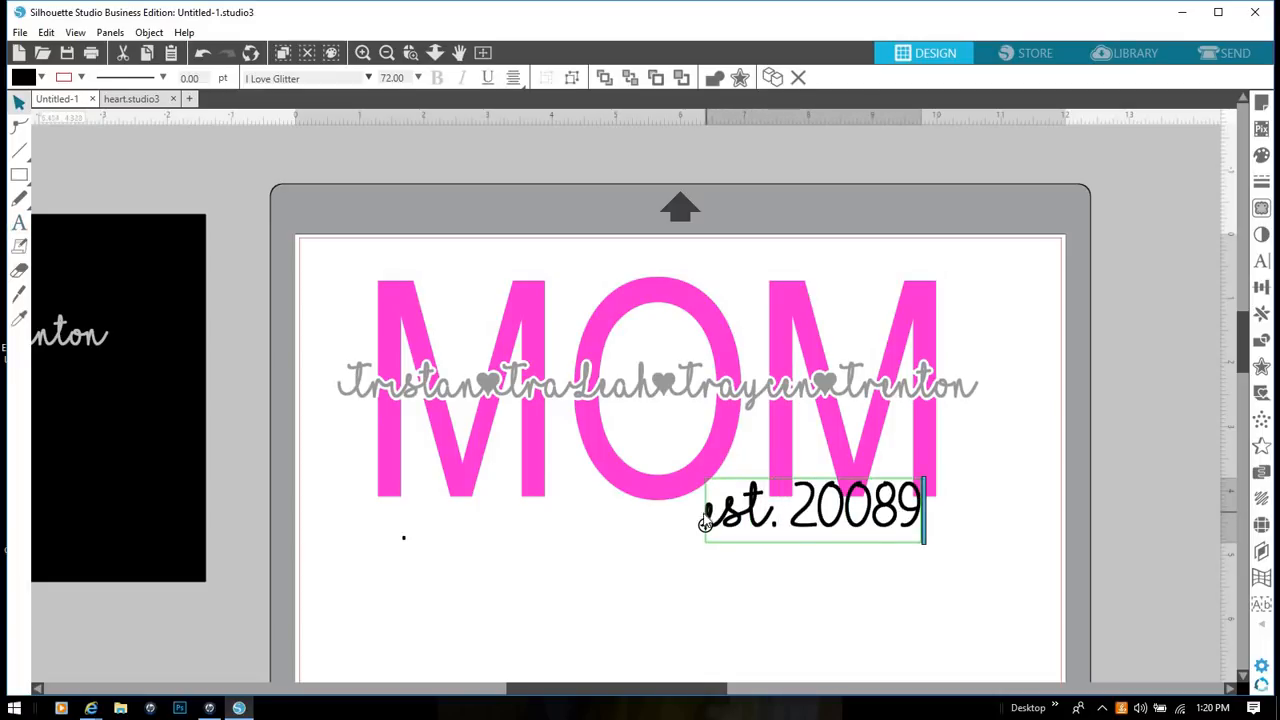
key("BackSpace")
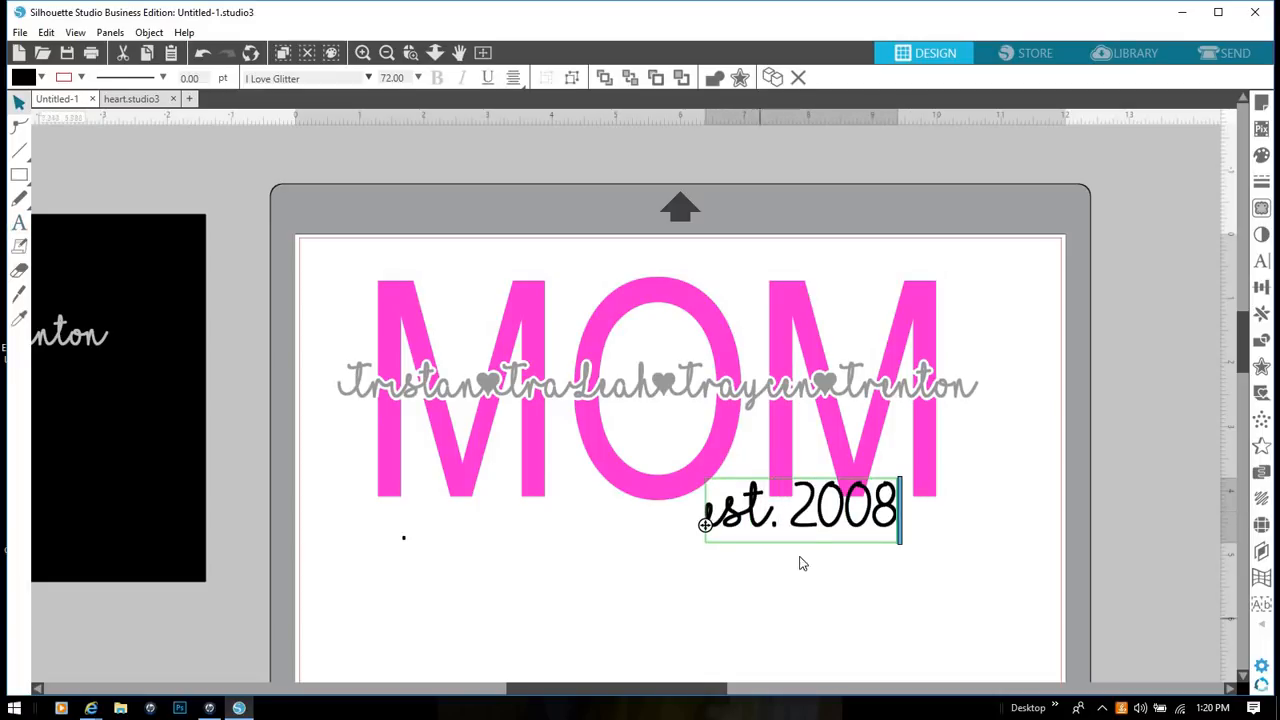
left_click(802, 560)
left_click_drag(814, 532, 847, 557)
- Ungroup the "est. 2008" text into letters, group them again and scale the group down to about 2.77 in wide
right_click(902, 500)
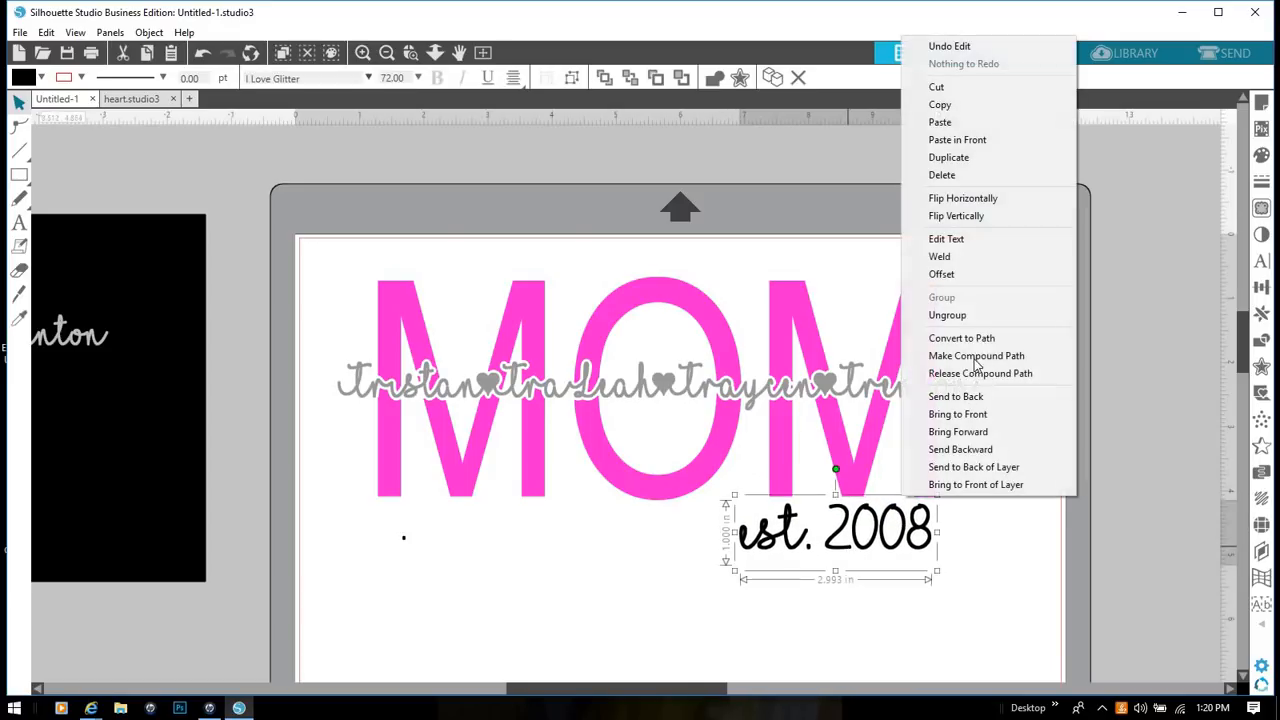
left_click(962, 316)
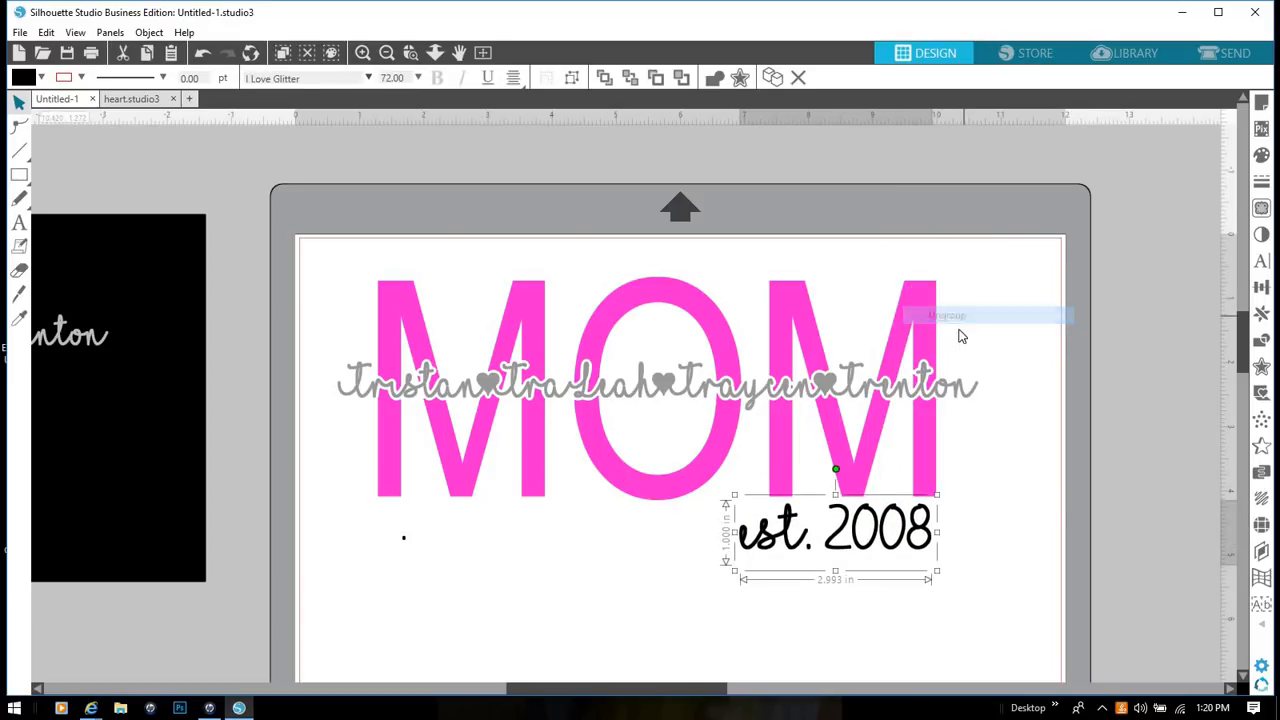
right_click(855, 540)
left_click(898, 352)
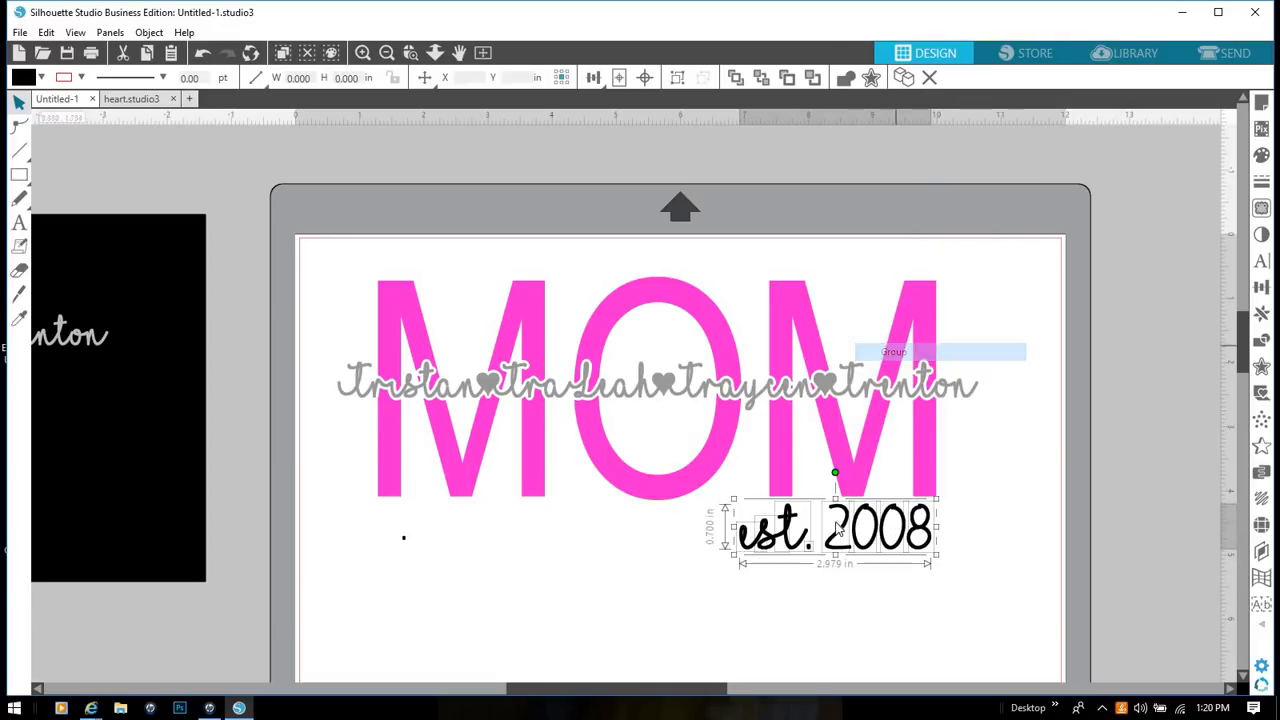
left_click_drag(936, 554, 919, 530)
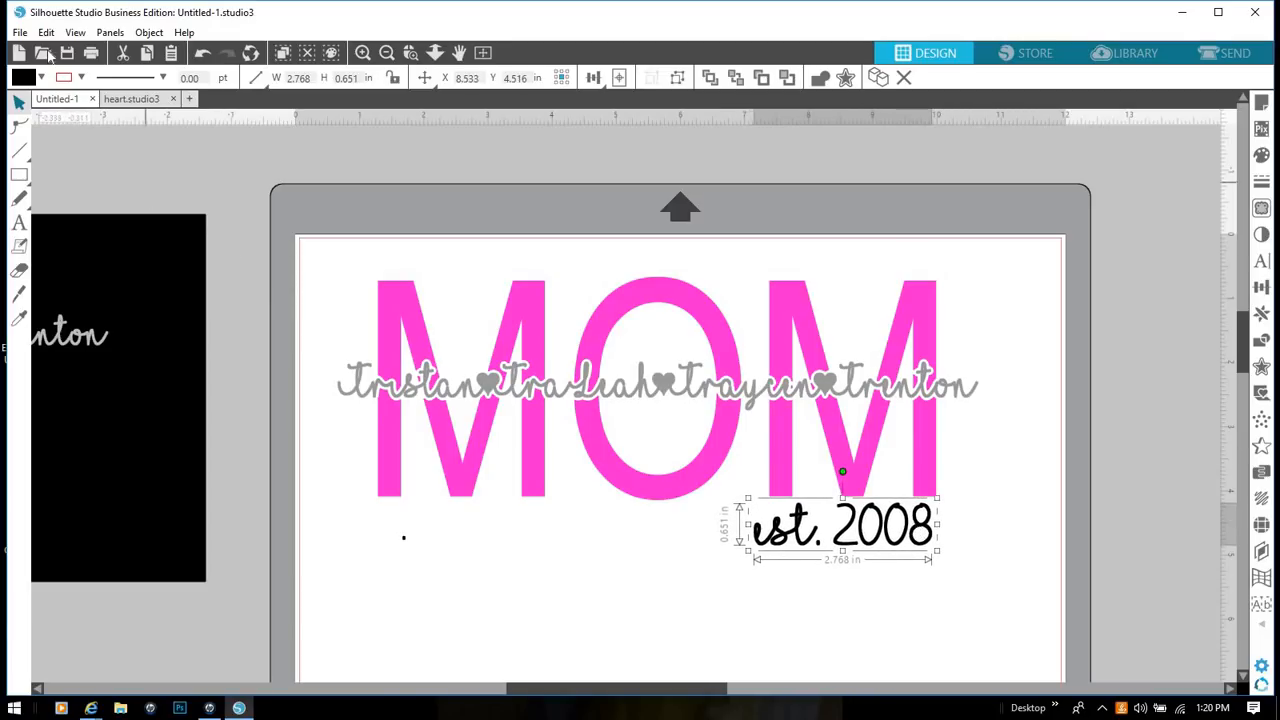
- Fill the "est. 2008" group with the same medium gray as the names
left_click(41, 77)
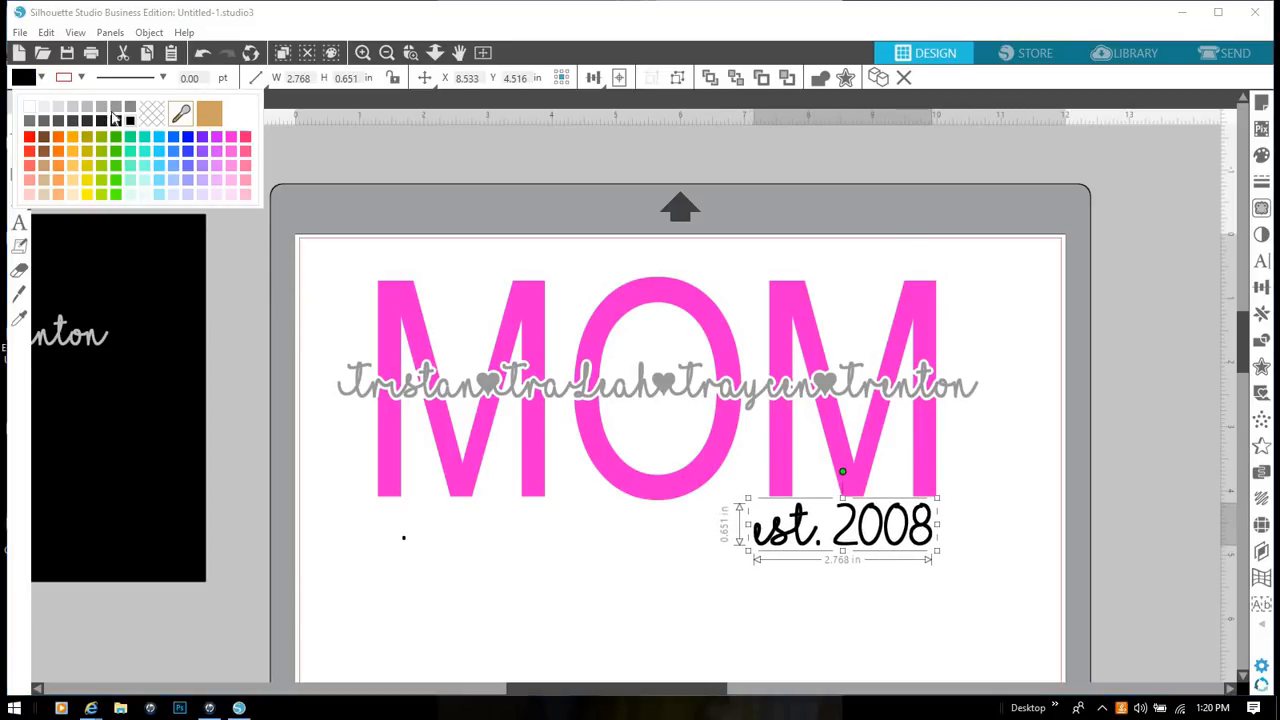
left_click(113, 110)
left_click(294, 318)
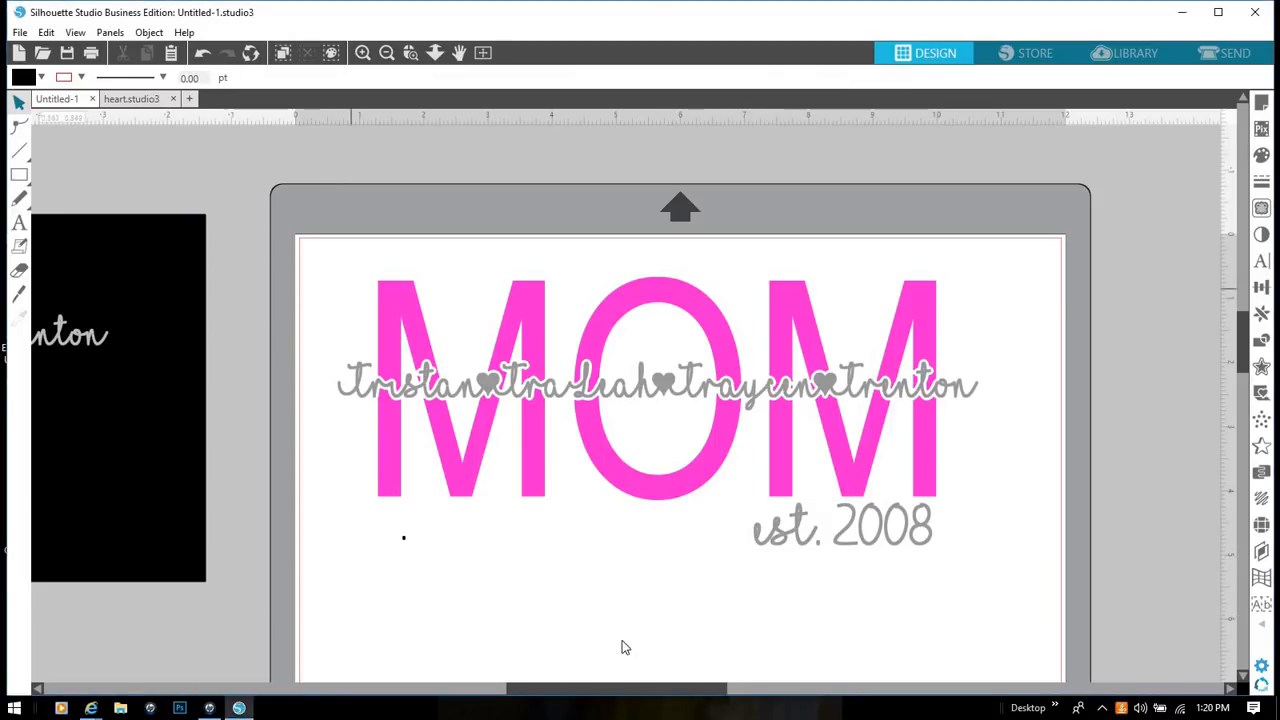
- Draw a black-filled rectangle about 11.45 in wide by 5.81 in high over the whole MOM design
left_click_drag(598, 695, 589, 695)
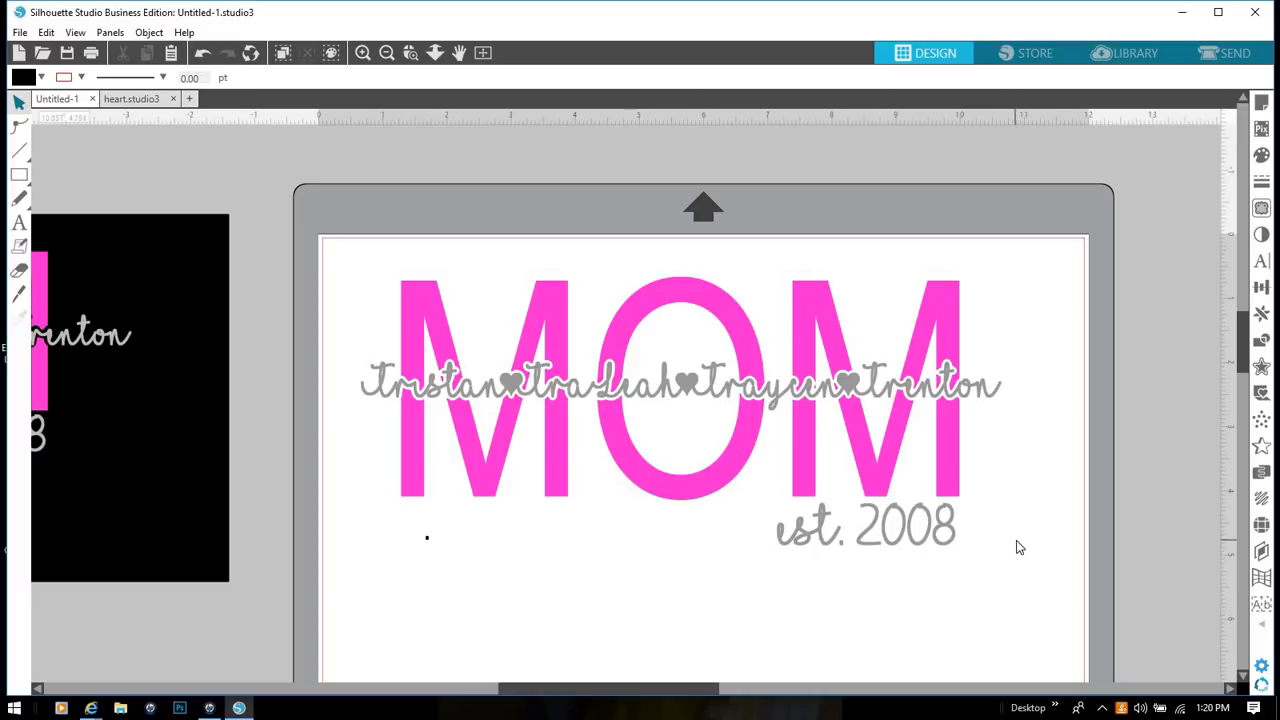
left_click(19, 175)
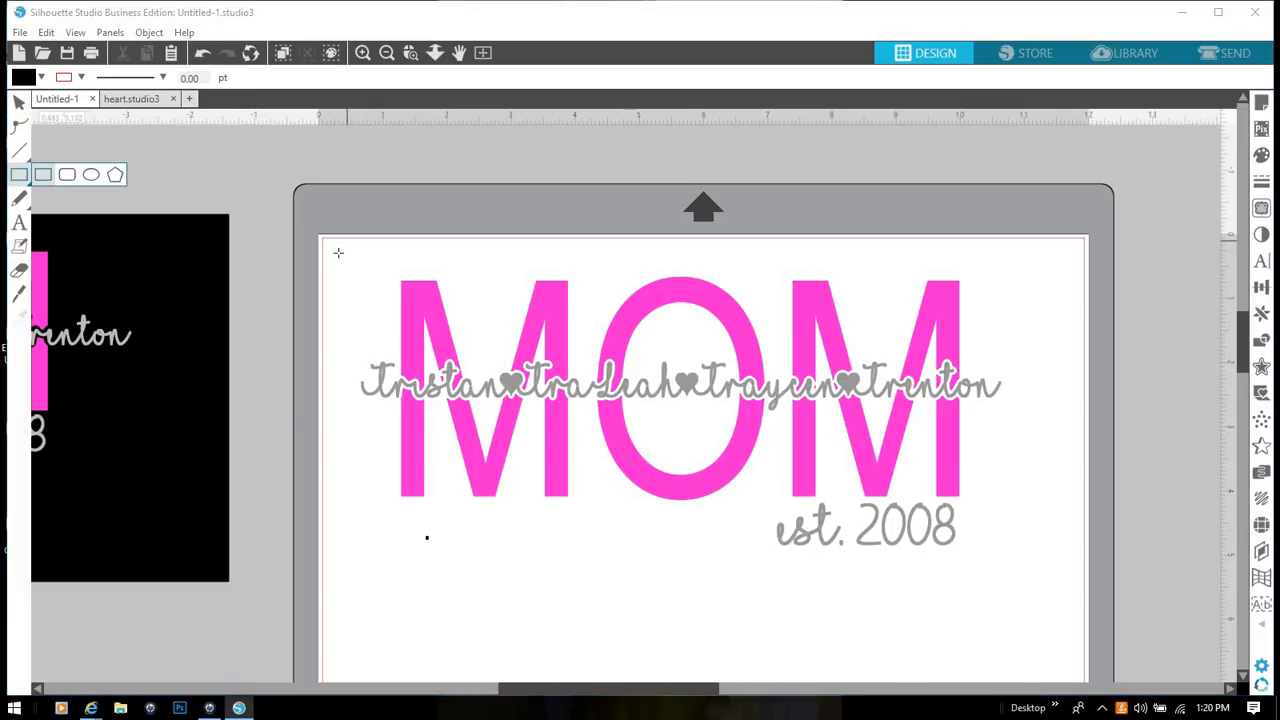
left_click_drag(333, 244, 1068, 617)
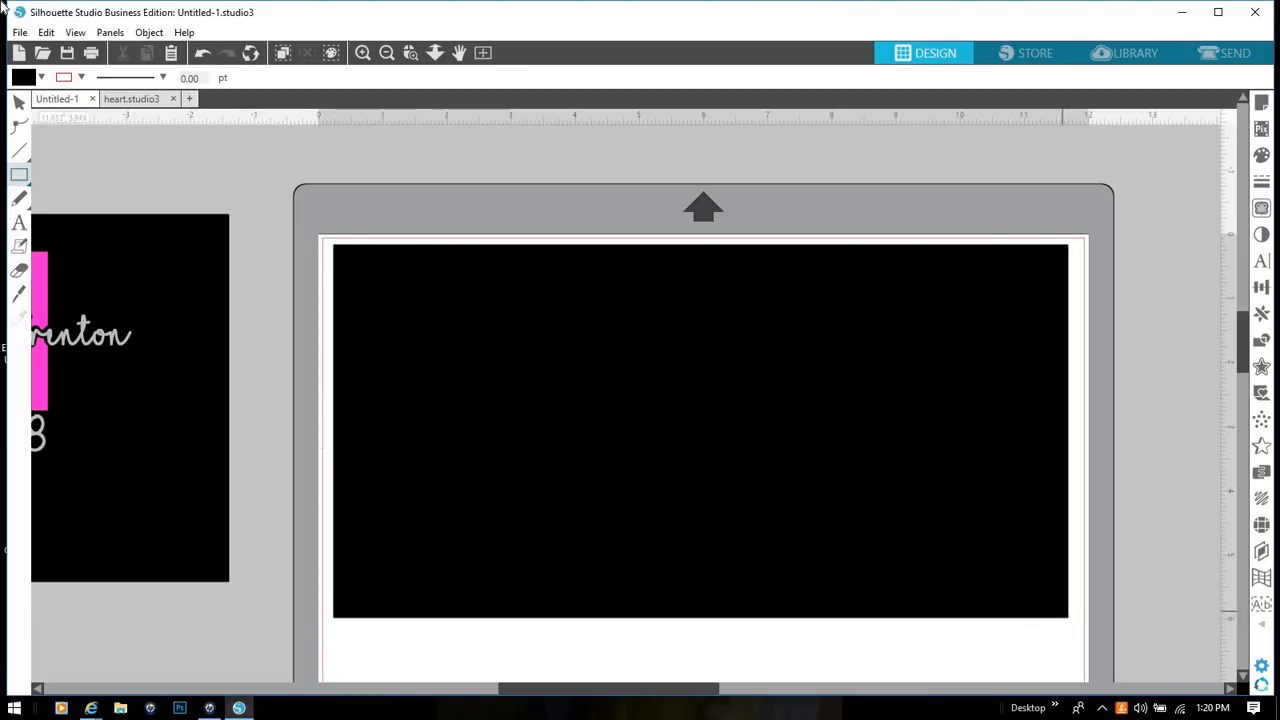
- Send the black rectangle behind the MOM design and shift it up by about 0.11 in
left_click(18, 101)
right_click(638, 516)
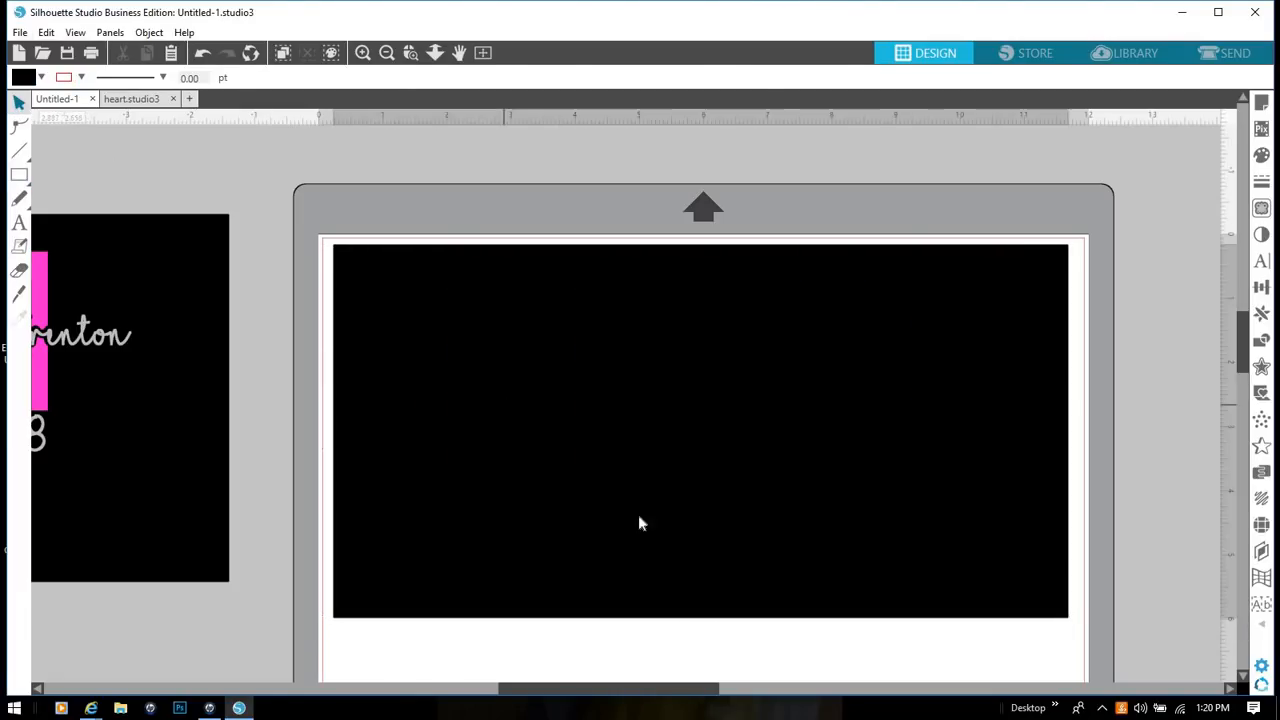
left_click(692, 416)
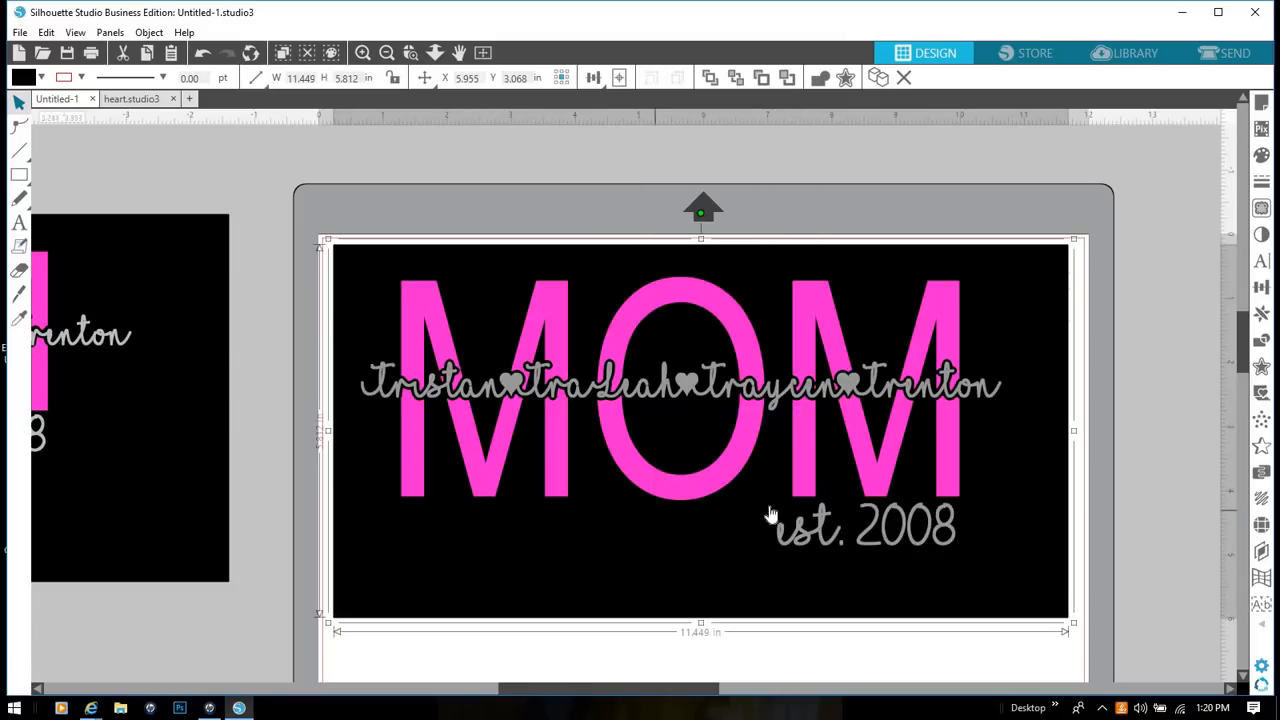
left_click_drag(753, 541, 754, 534)
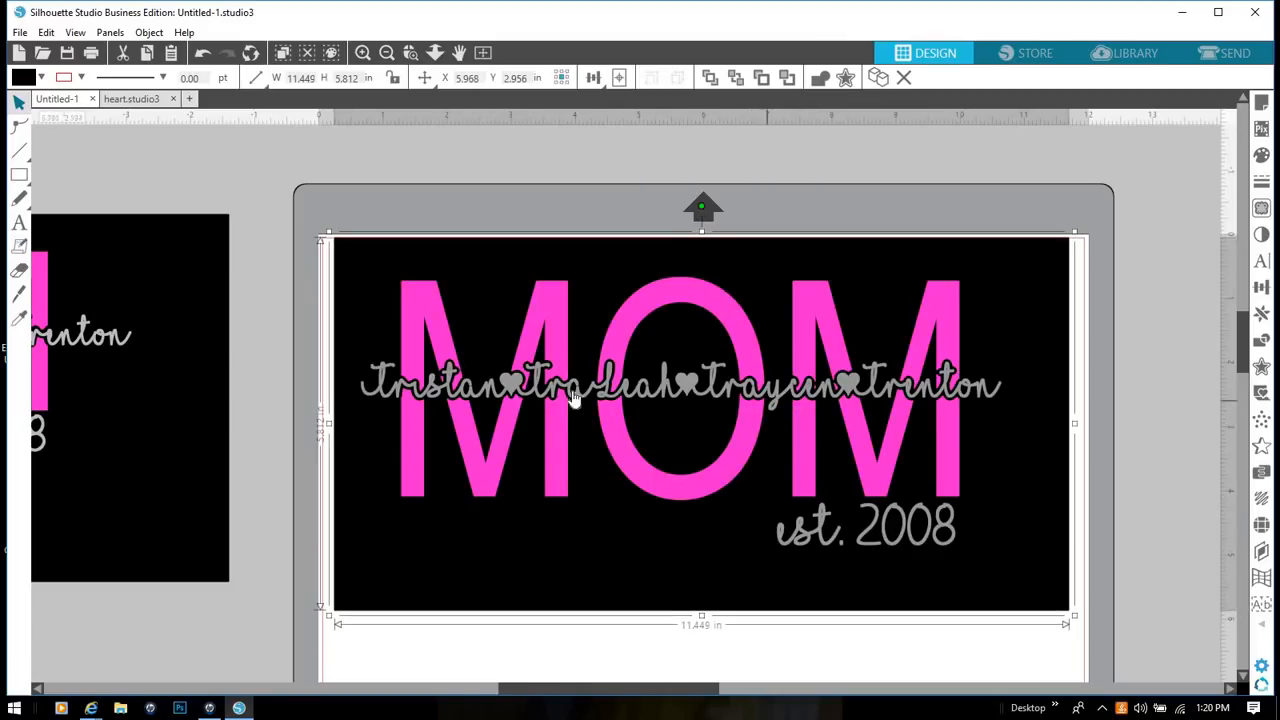